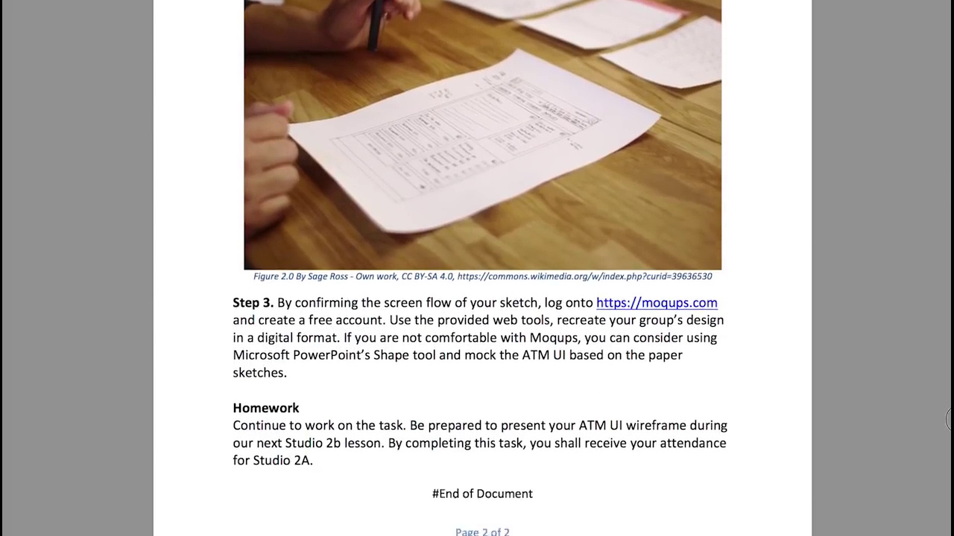
- Scroll the PDF back to the Step 3 instructions for recreating the ATM design in Moqups
scroll(948, 441, up, 2)
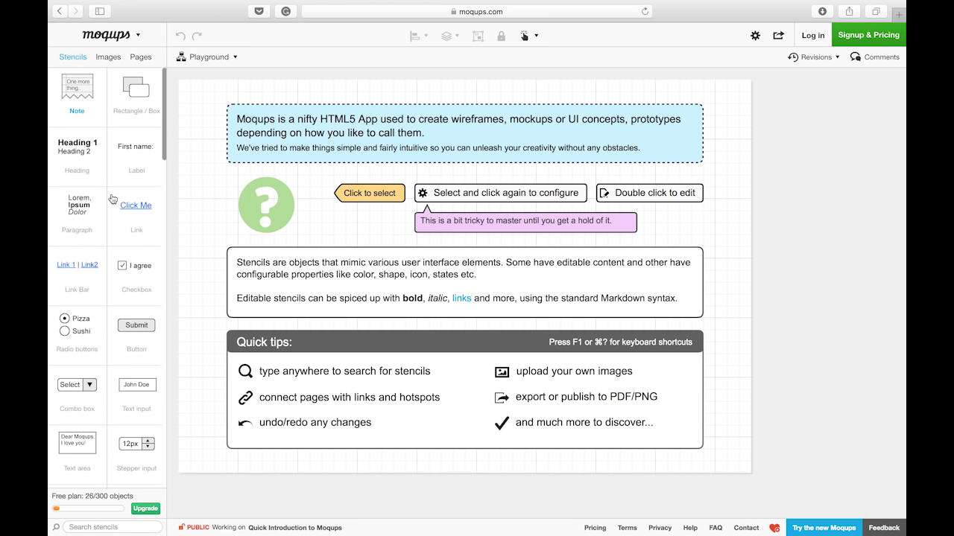
scroll(117, 207, down, 7)
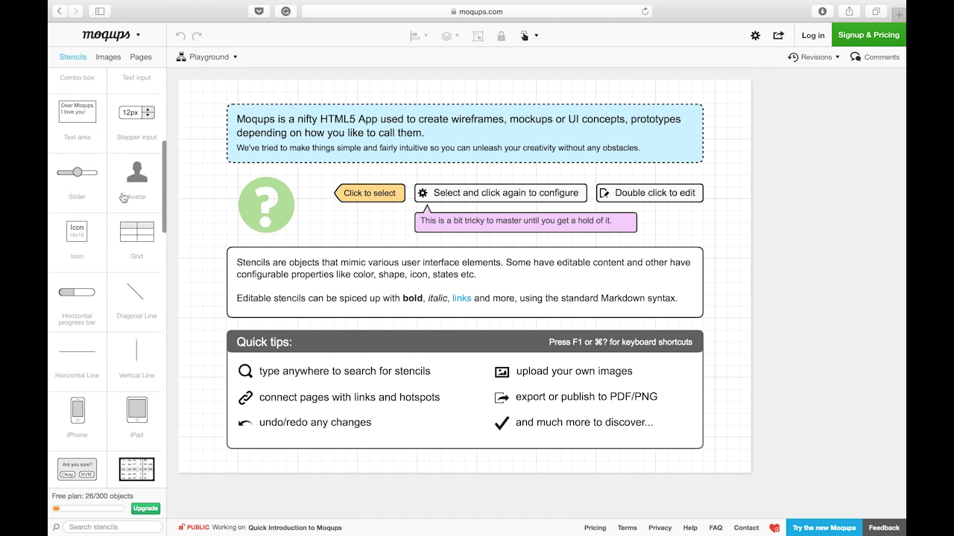
- Place Avatar, Slider and Grid stencils on the Playground canvas, bringing objects to 29/300
drag(138, 179, 229, 186)
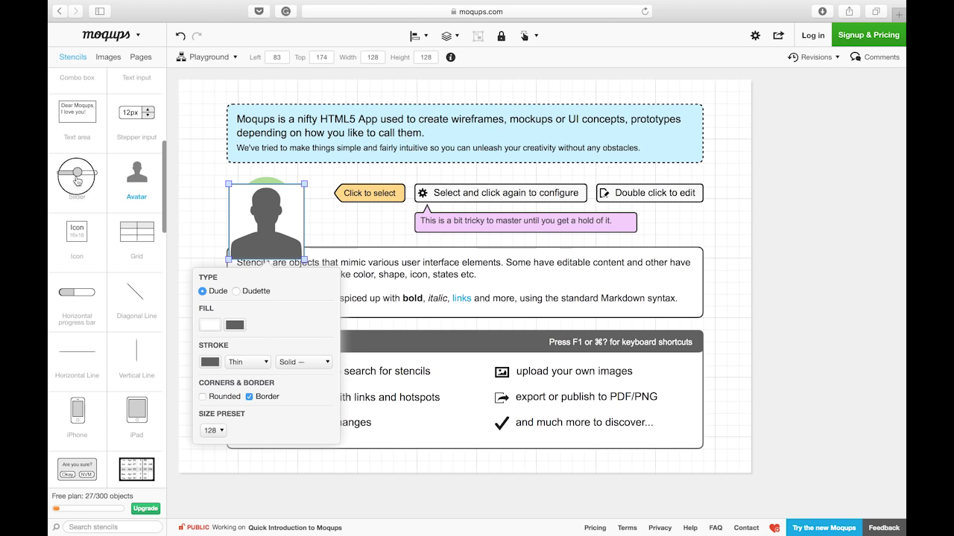
drag(77, 173, 382, 267)
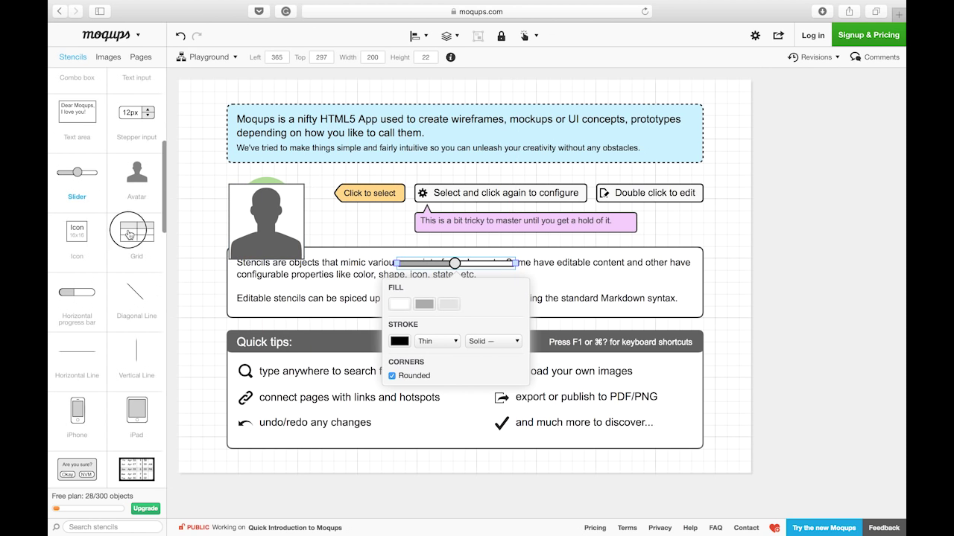
drag(131, 235, 536, 358)
click(734, 286)
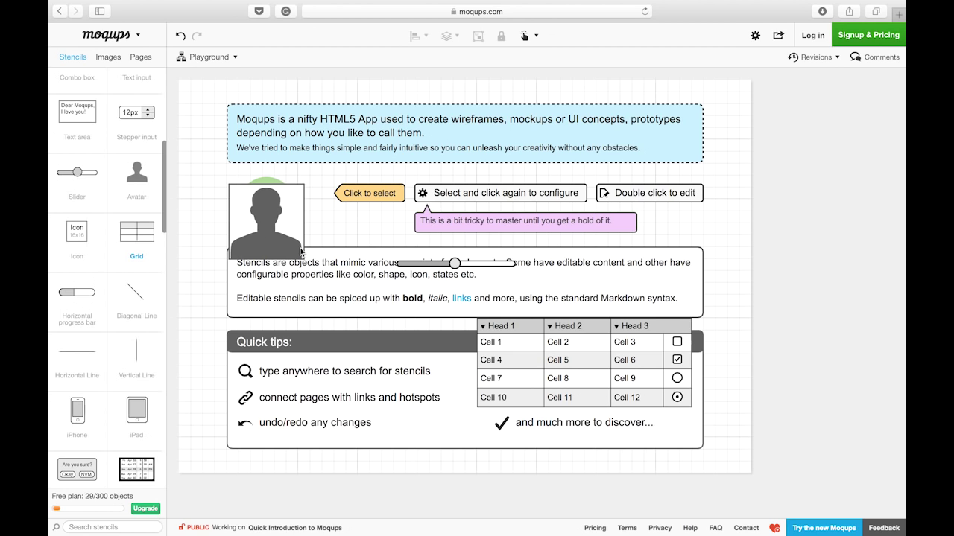
scroll(149, 233, up, 5)
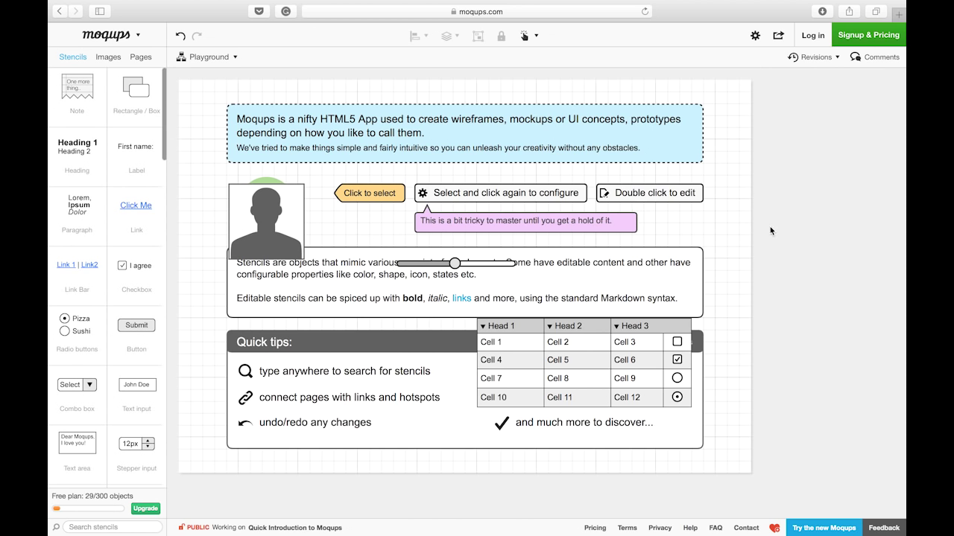
click(848, 37)
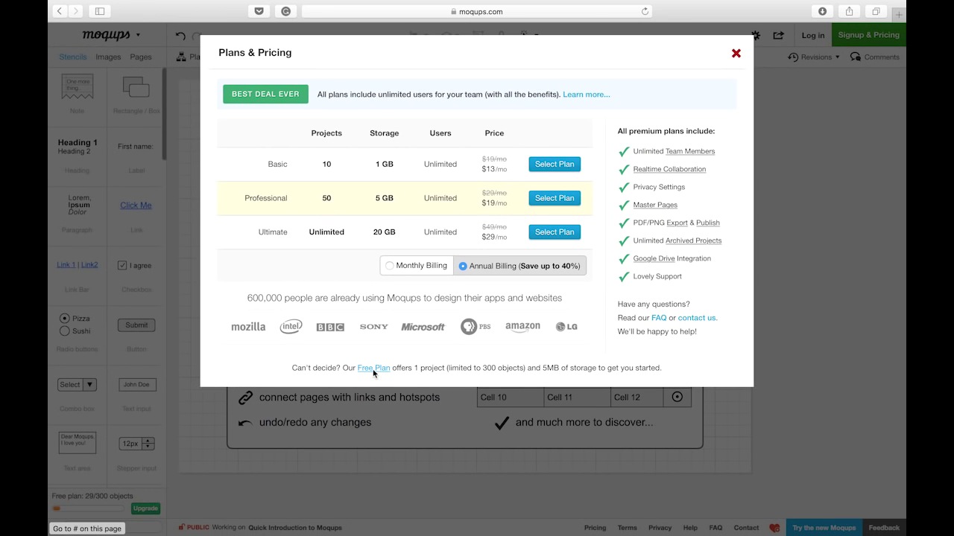
click(737, 54)
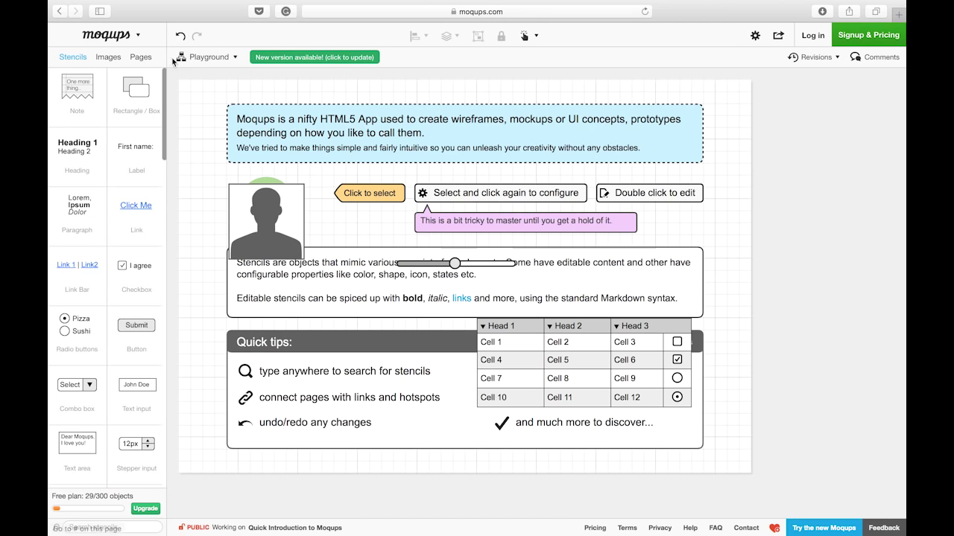
- Add three new blank pages to the project's page list
click(147, 59)
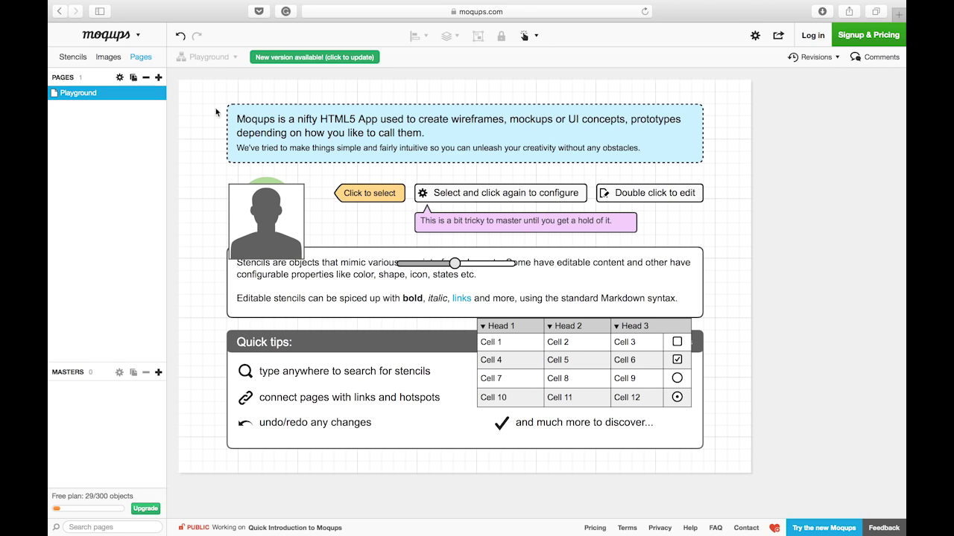
click(158, 78)
click(158, 78)
click(158, 78)
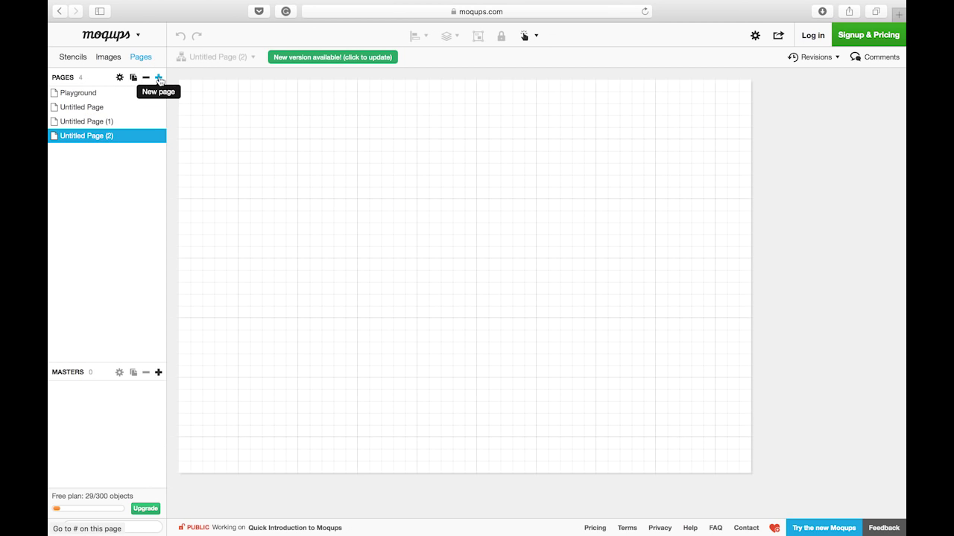
- Rename the new pages Intro Screen, Main Menu and Login Screen
double_click(87, 107)
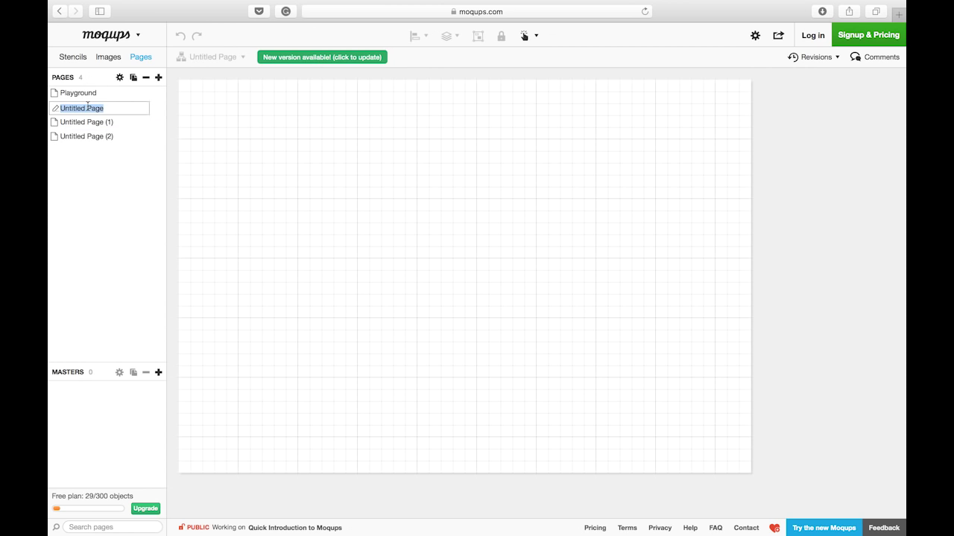
text(Intro Screen)
key(Return)
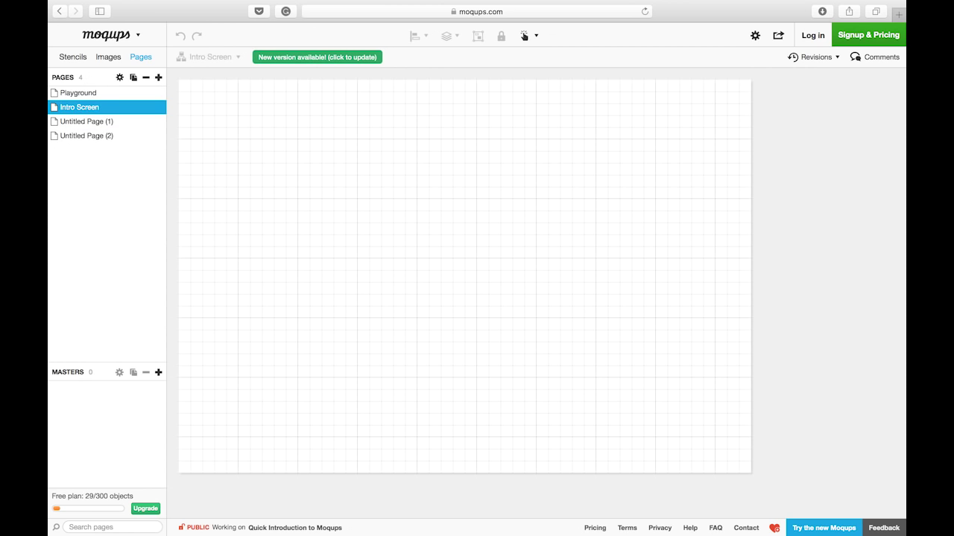
double_click(77, 121)
text(Main M)
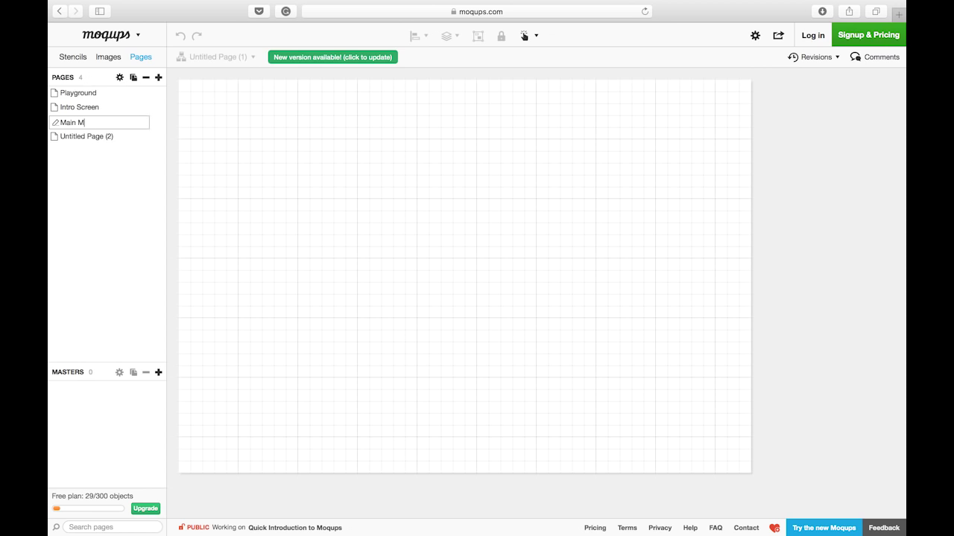
text(enu)
key(Return)
double_click(78, 139)
text(Lo)
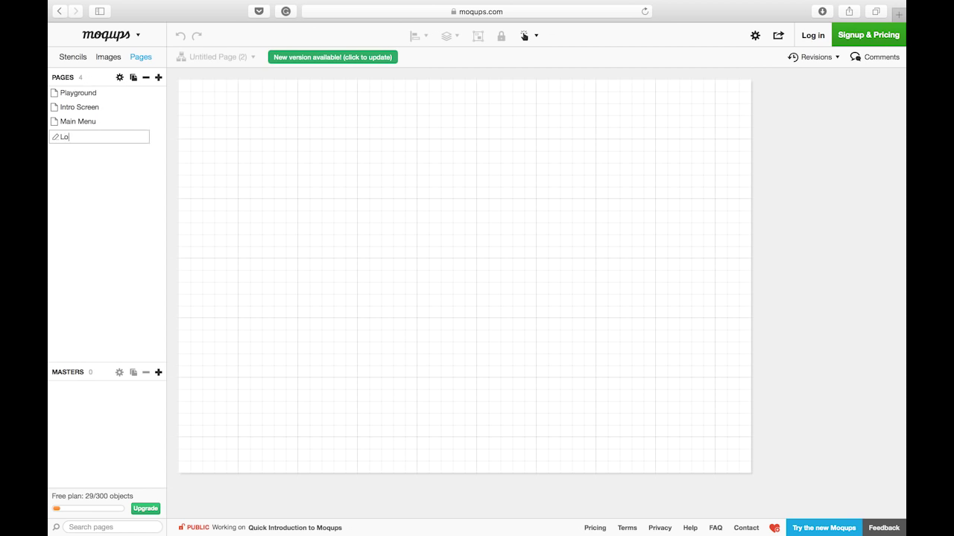
text(gin Screen)
key(Return)
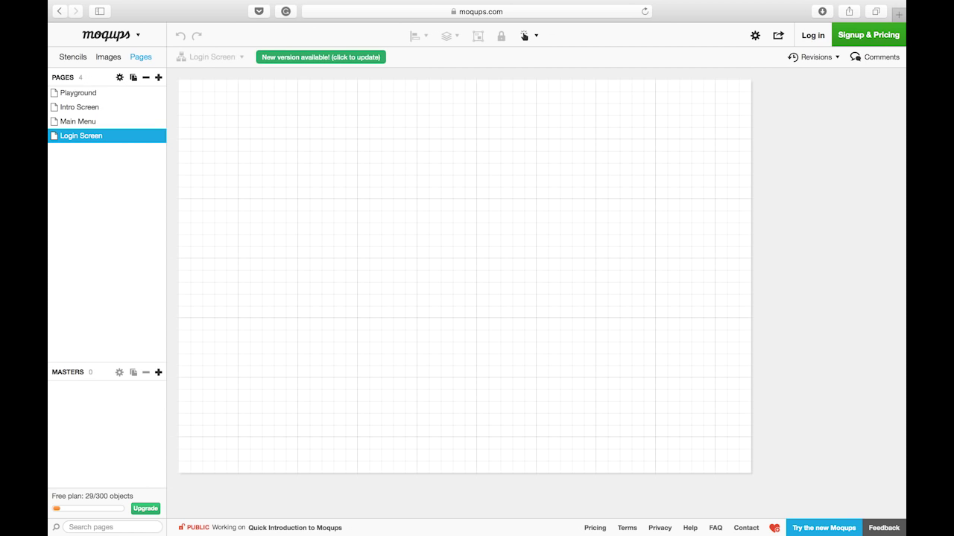
- Move Playground to the bottom of the page list and open Intro Screen
click(87, 94)
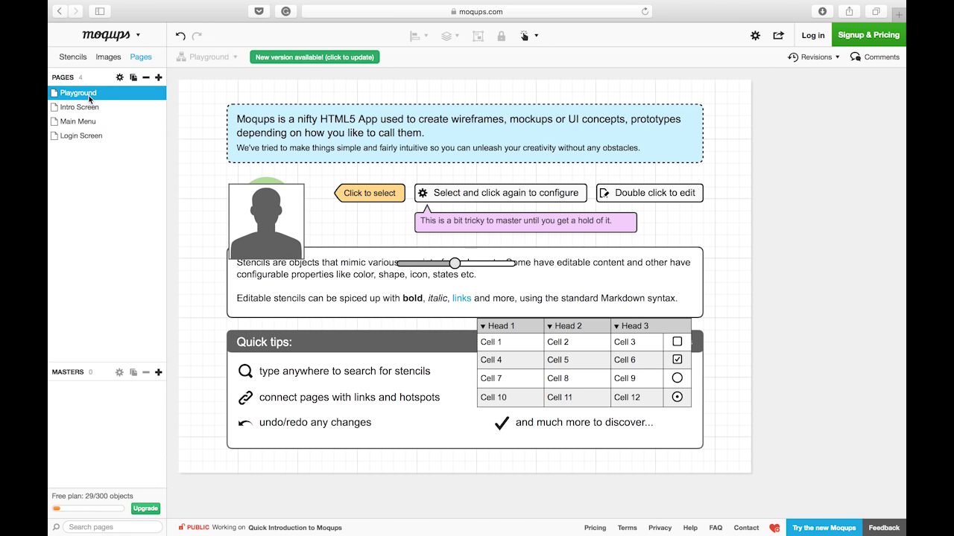
drag(87, 95, 88, 143)
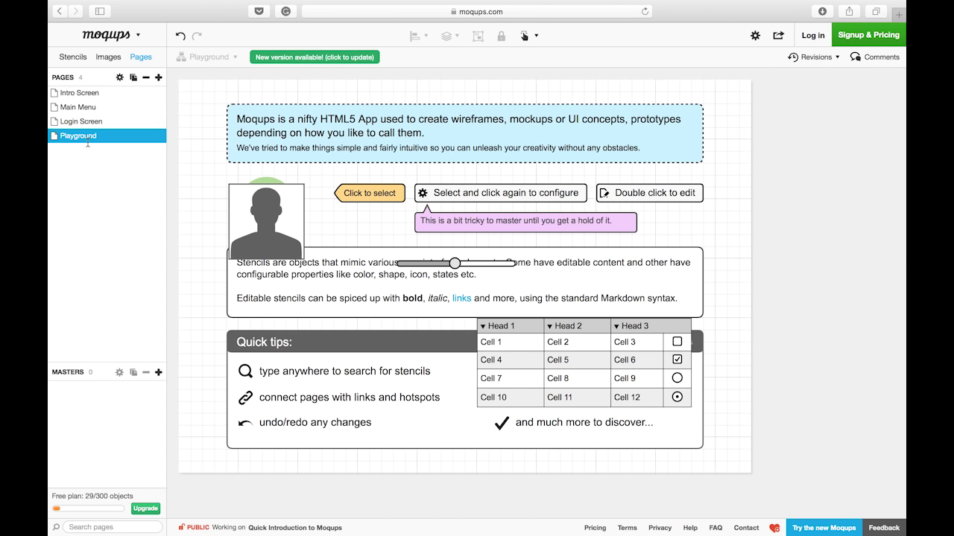
click(93, 93)
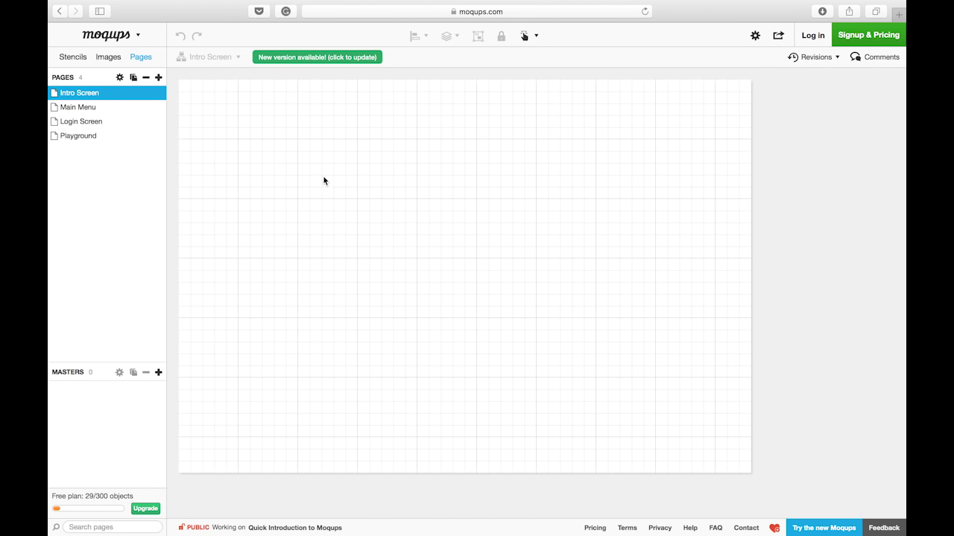
- Place a heading near the page centre reading HCD.BANK
click(81, 62)
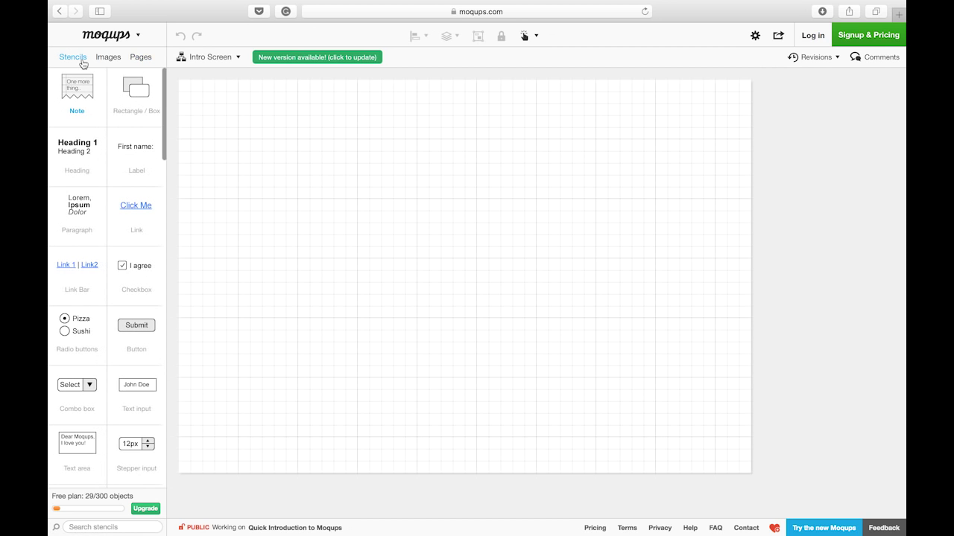
drag(83, 153, 436, 214)
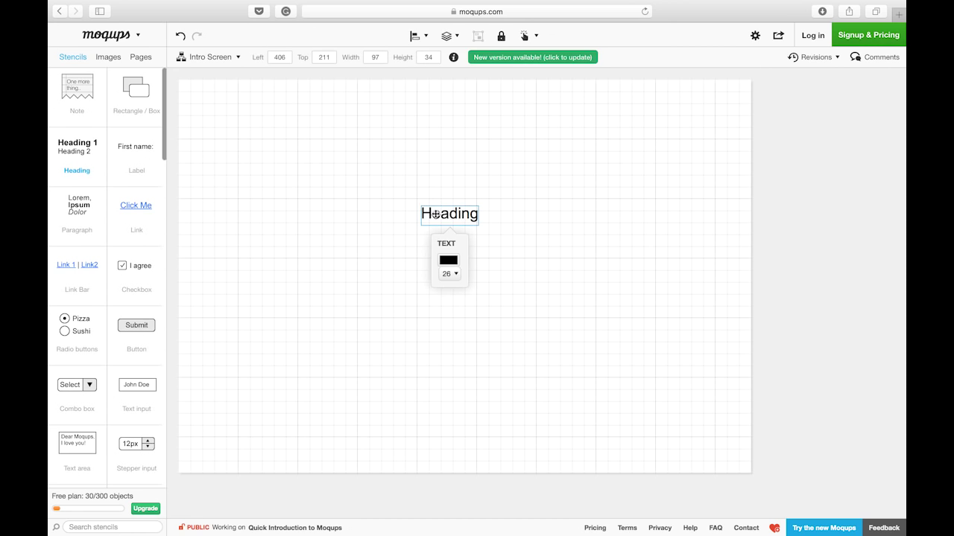
double_click(436, 215)
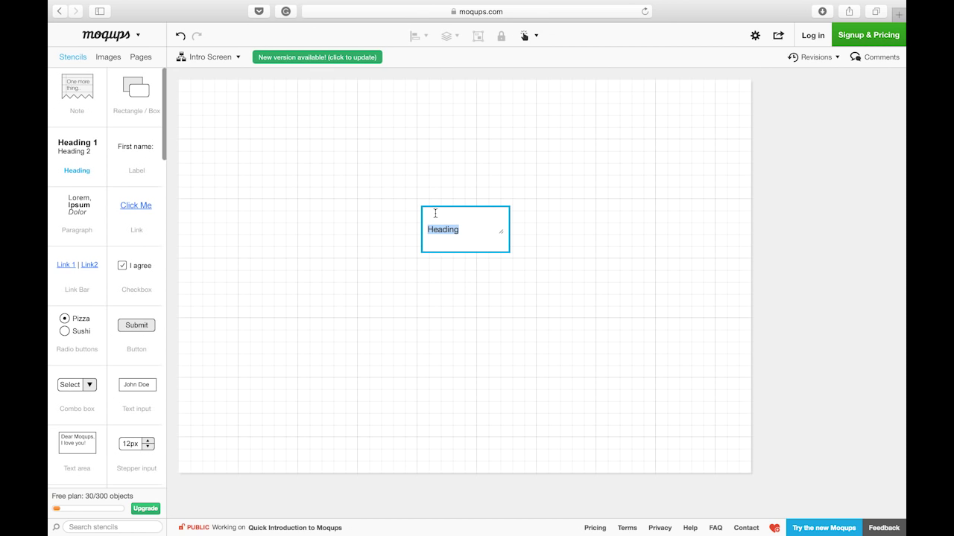
text(HCD.BANK)
key(Escape)
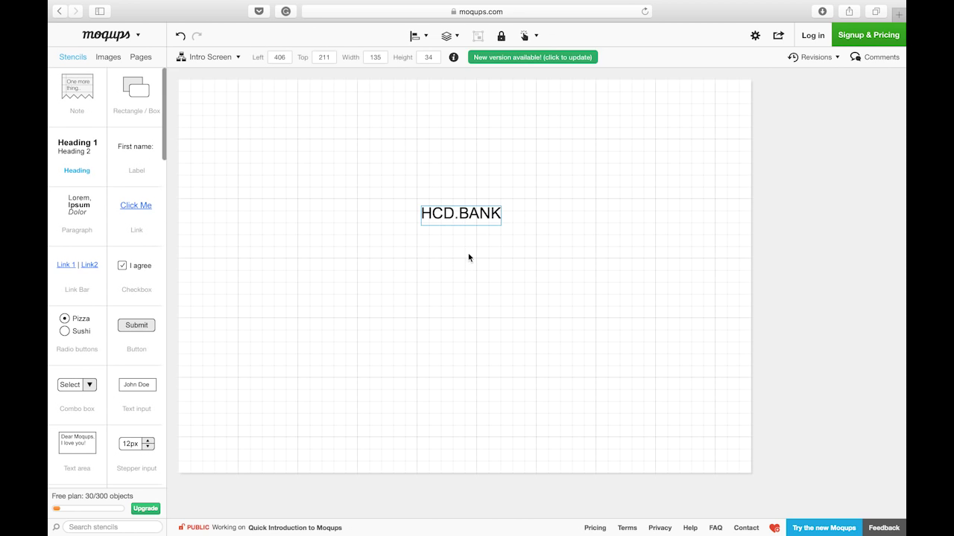
- Make the HCD.BANK heading size 72 and red (#FF3823)
click(487, 219)
click(461, 274)
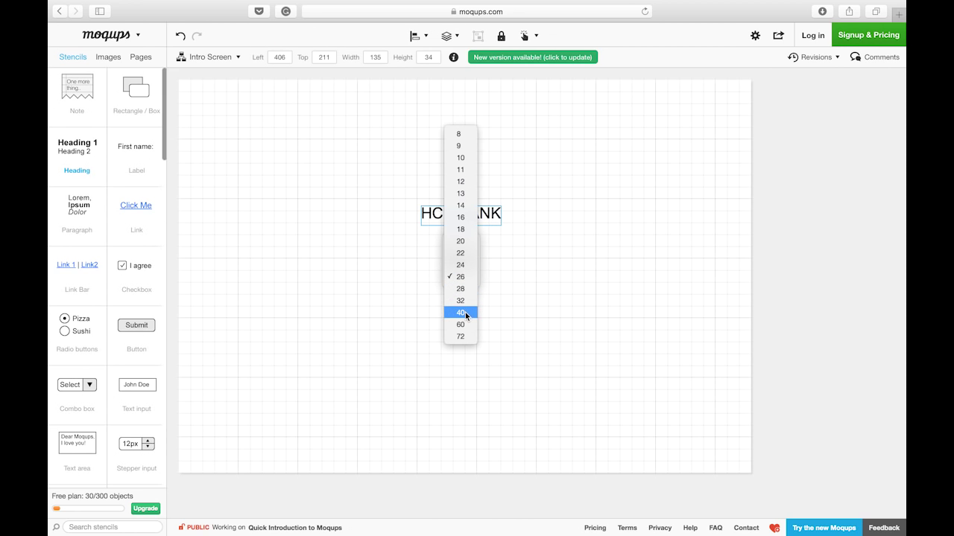
click(466, 336)
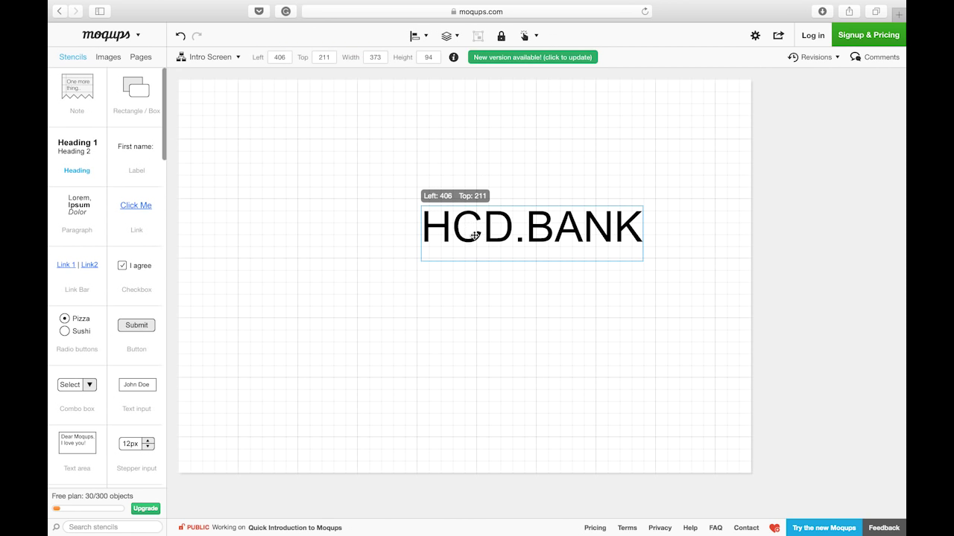
click(475, 236)
click(529, 296)
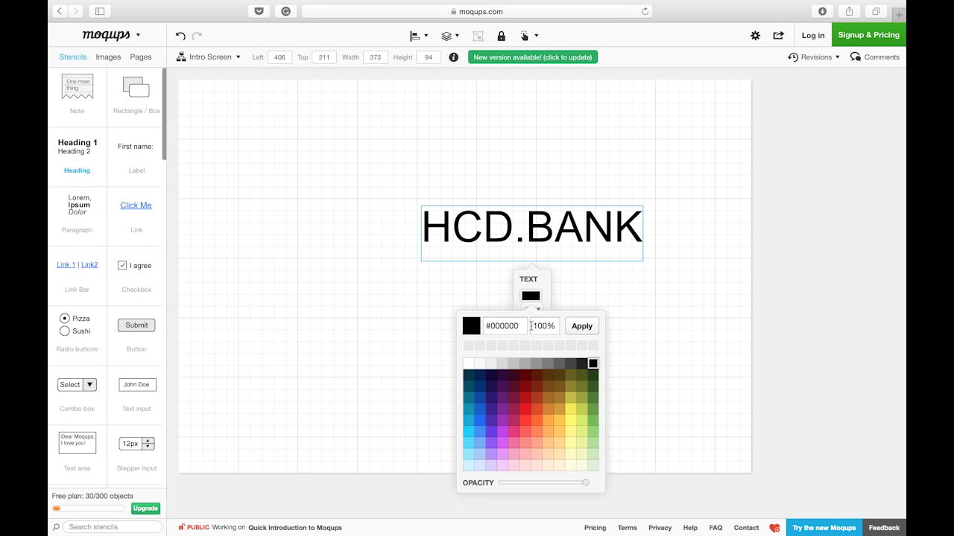
click(525, 421)
- Align the HCD.BANK title to horizontal centers on the canvas
drag(561, 236, 507, 243)
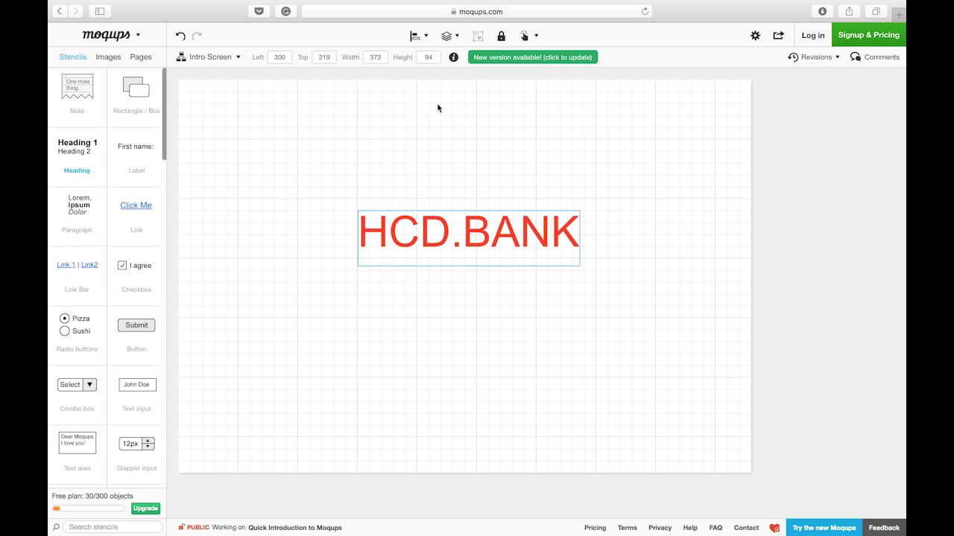
click(423, 37)
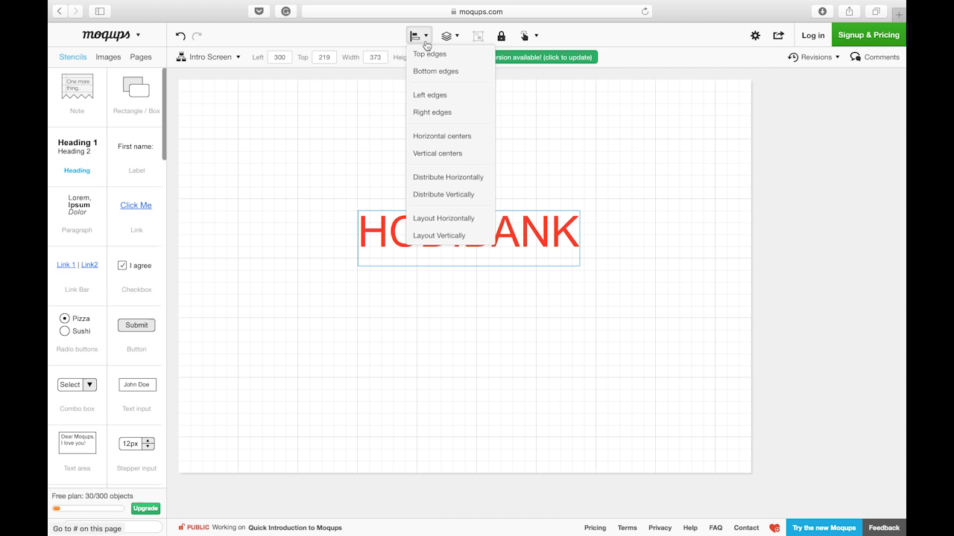
click(439, 139)
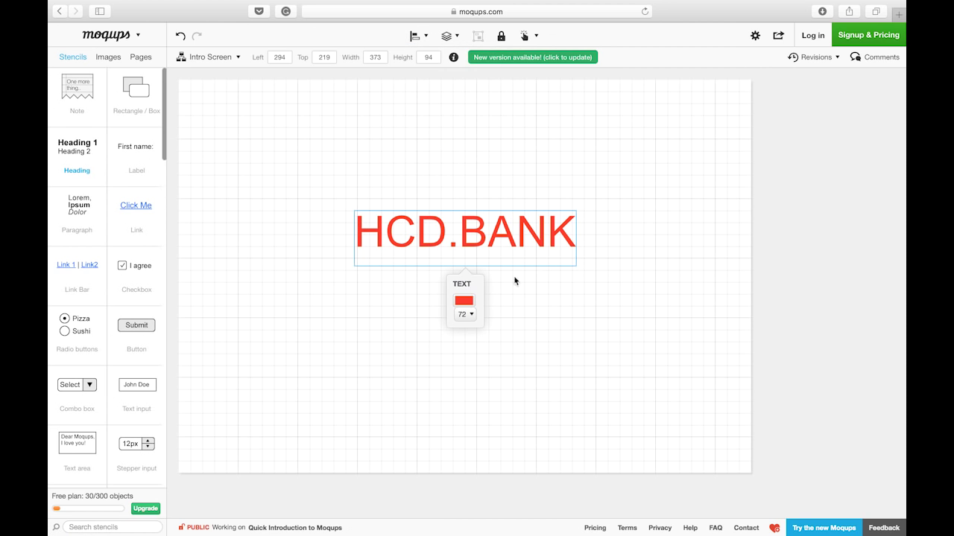
- Add the tagline 'Every cent counts...' at size 18 just under HCD.BANK
click(618, 236)
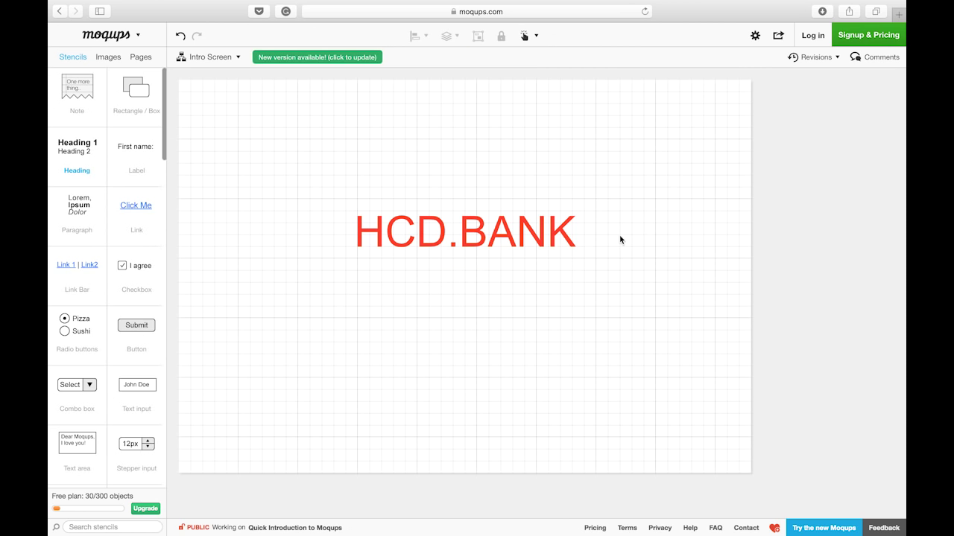
drag(72, 146, 358, 256)
right_click(387, 265)
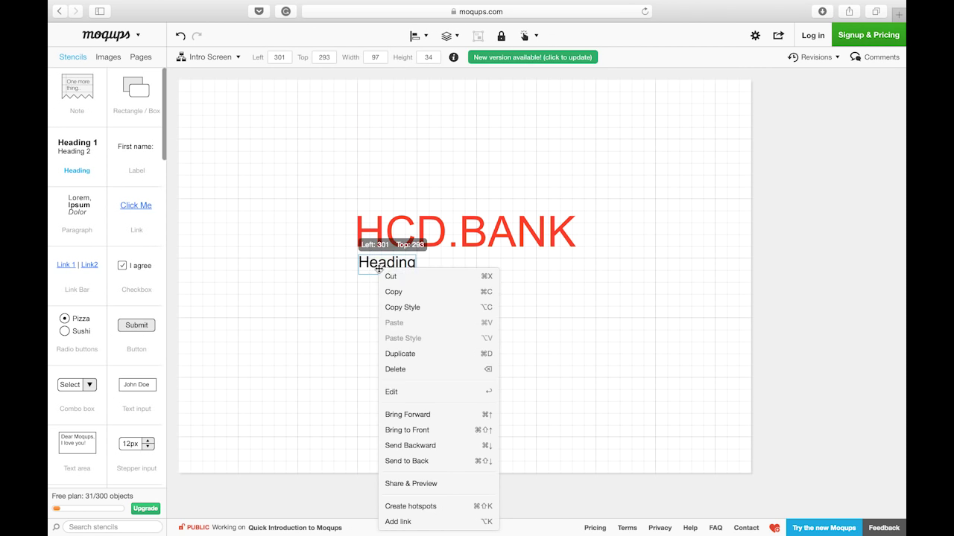
click(433, 394)
text(Every cent counts...)
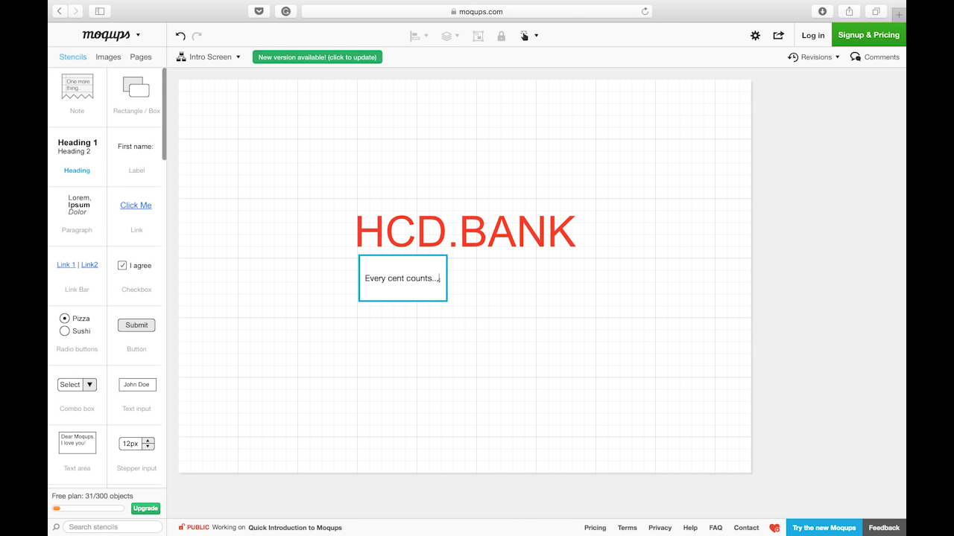
key(Escape)
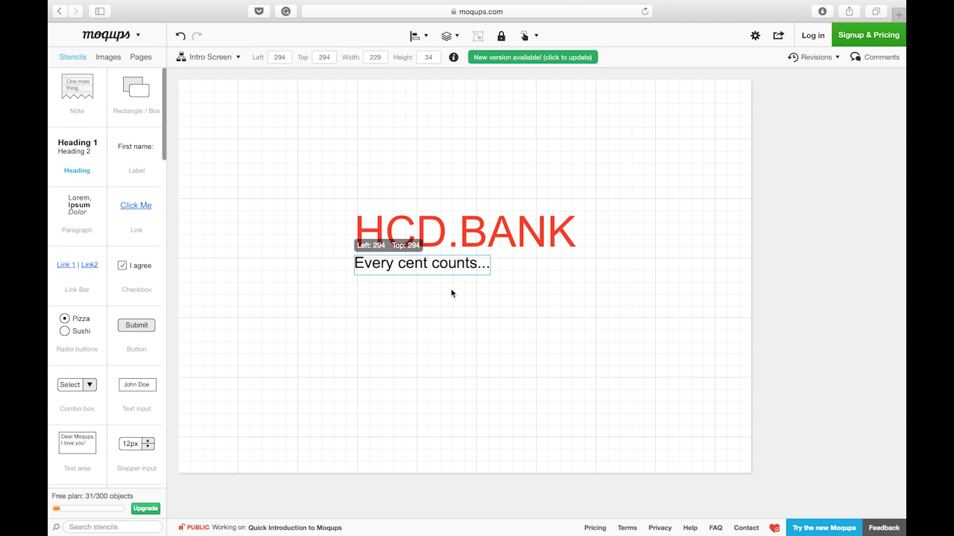
click(423, 326)
click(428, 279)
drag(429, 266, 393, 268)
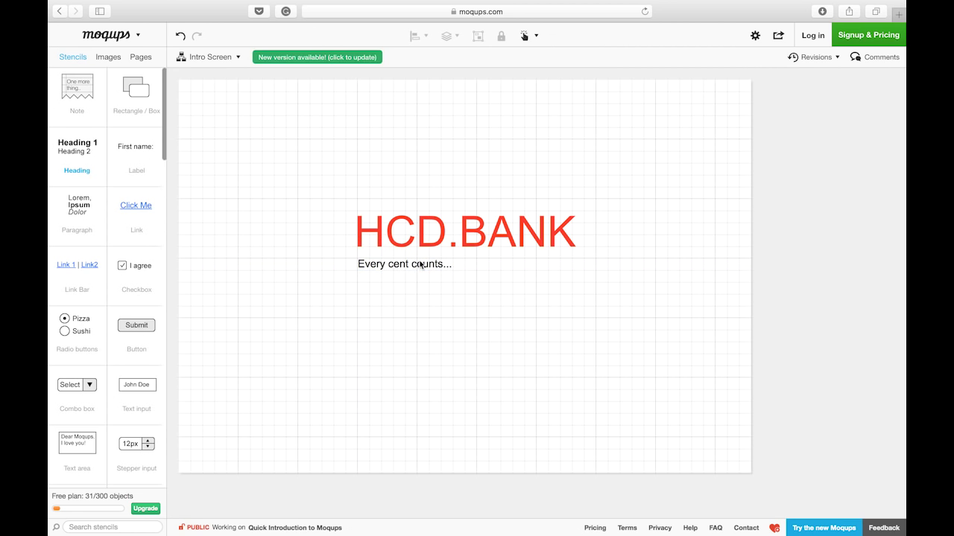
- Add a 'Welcome to' heading above HCD.BANK
drag(77, 146, 405, 192)
text(Welcome to)
click(464, 183)
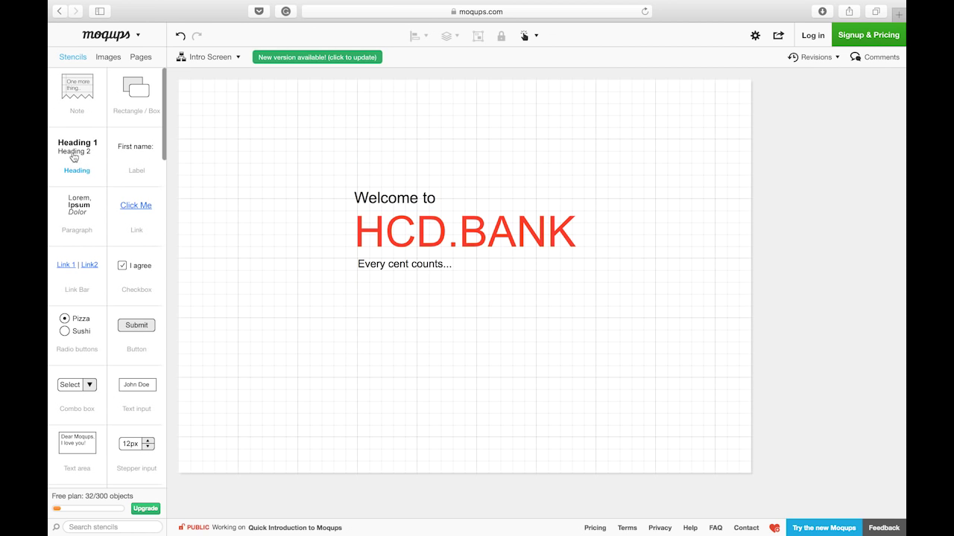
- Add a '[ Insert Your Bank Card ]' heading further down below the tagline
drag(73, 157, 357, 289)
key(BackSpace)
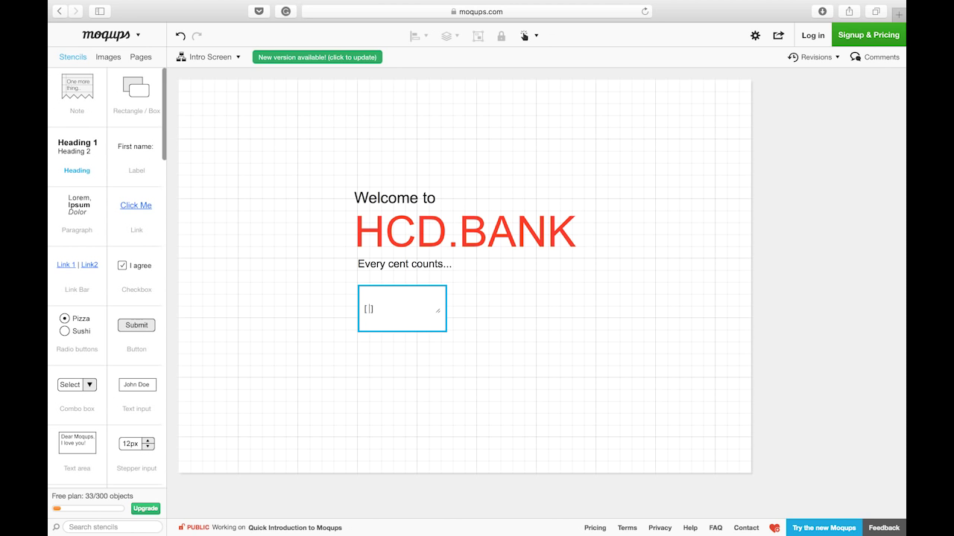
text([ Insert Your Bank Card.)
key(Escape)
drag(526, 299, 515, 316)
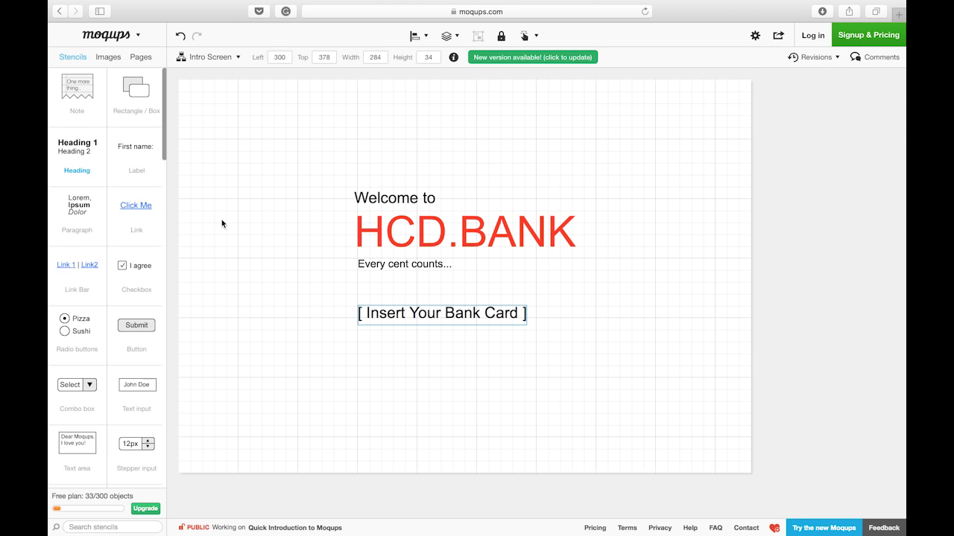
click(141, 57)
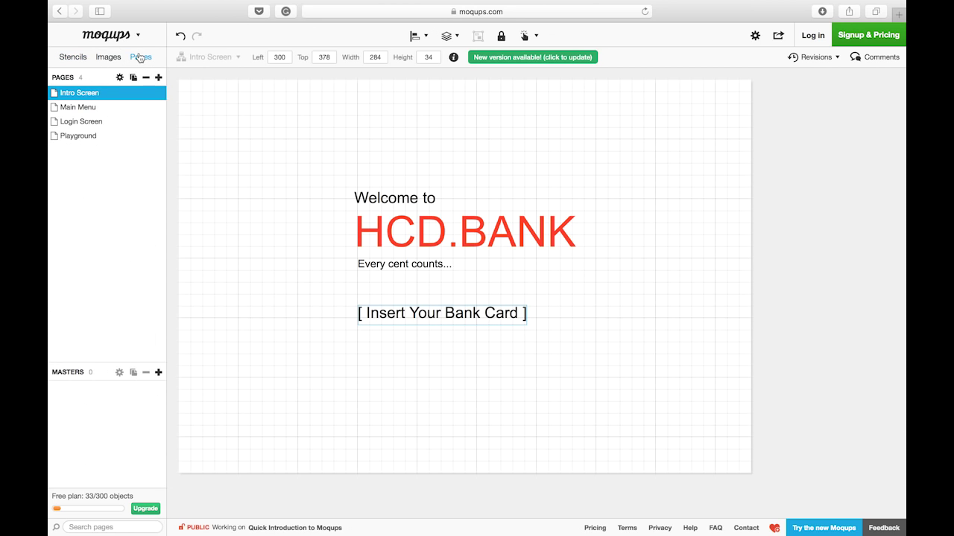
- On the Main Menu page, add a heading reading 'Main Menu'
click(93, 110)
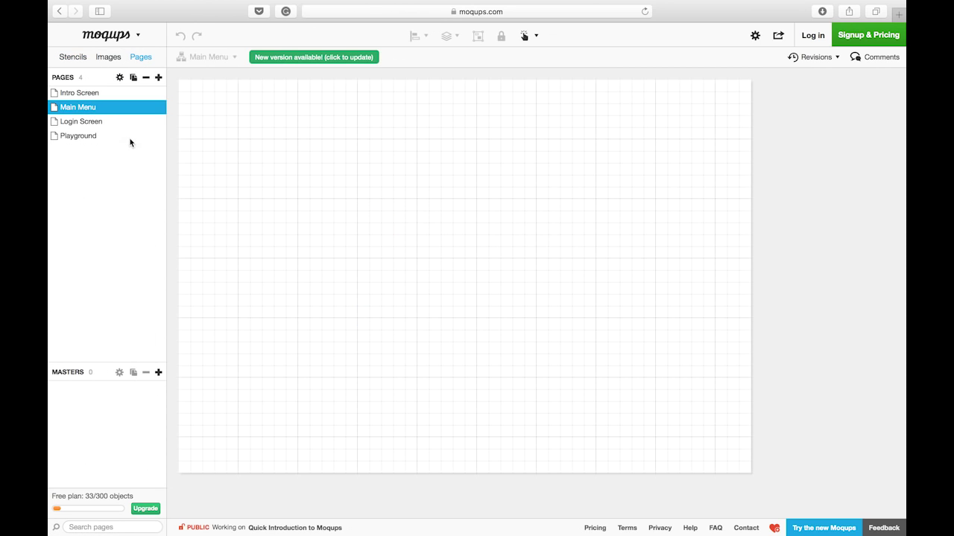
click(73, 57)
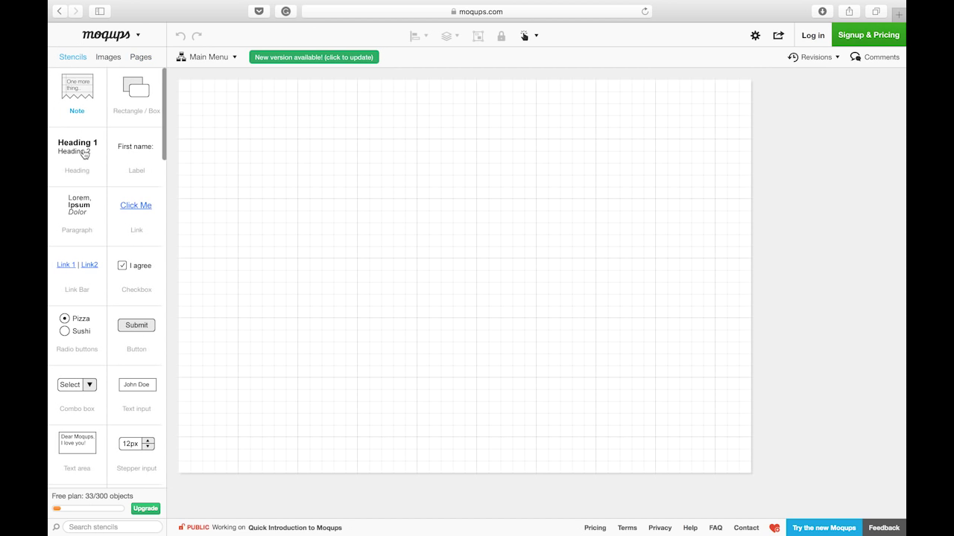
drag(81, 153, 432, 186)
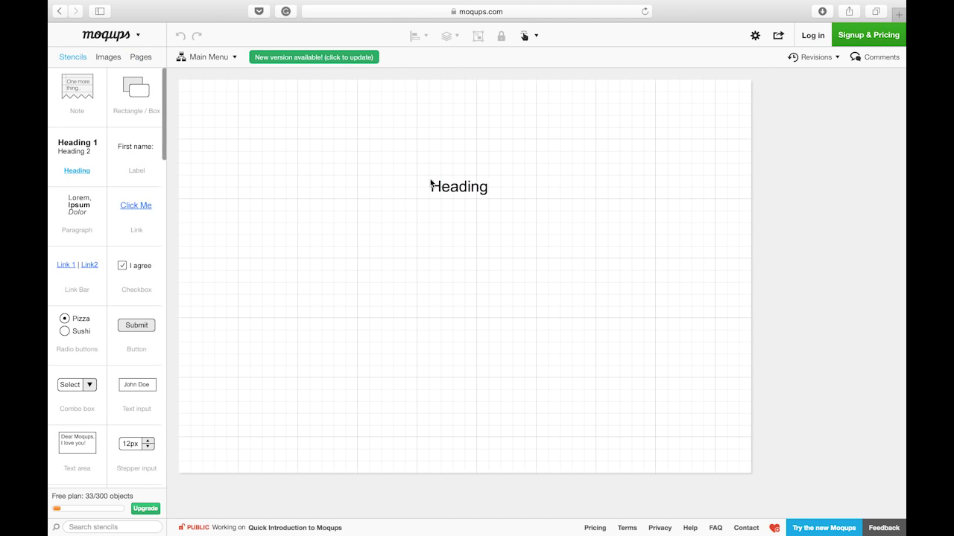
double_click(444, 192)
text(Main Menu)
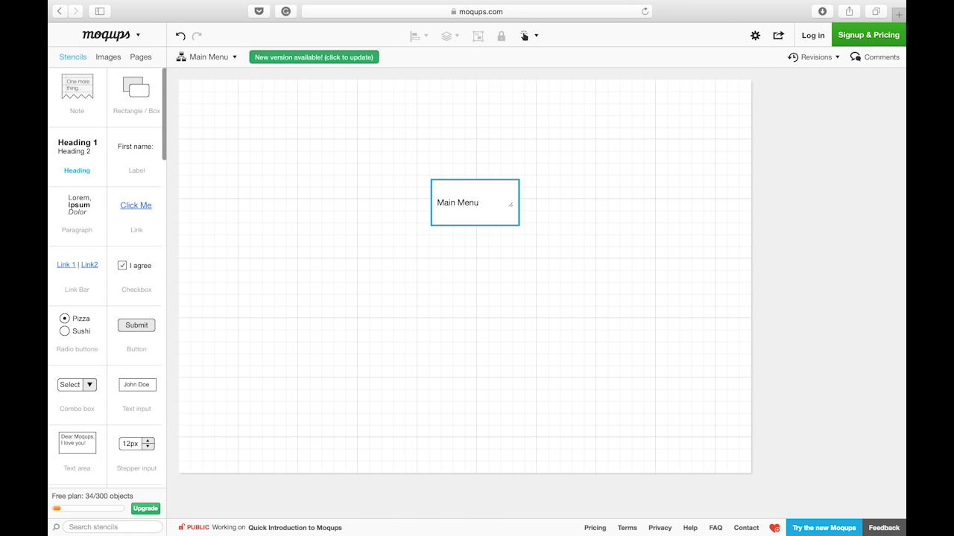
key(Escape)
- Resize the Main Menu title, first to 72 then smaller, and move it up
click(467, 247)
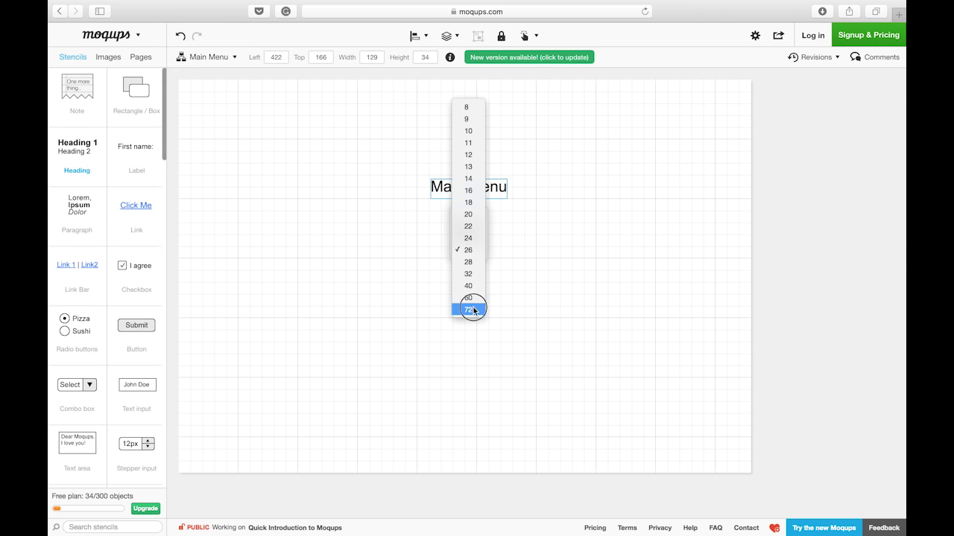
click(472, 309)
drag(490, 203, 496, 177)
click(464, 241)
click(466, 173)
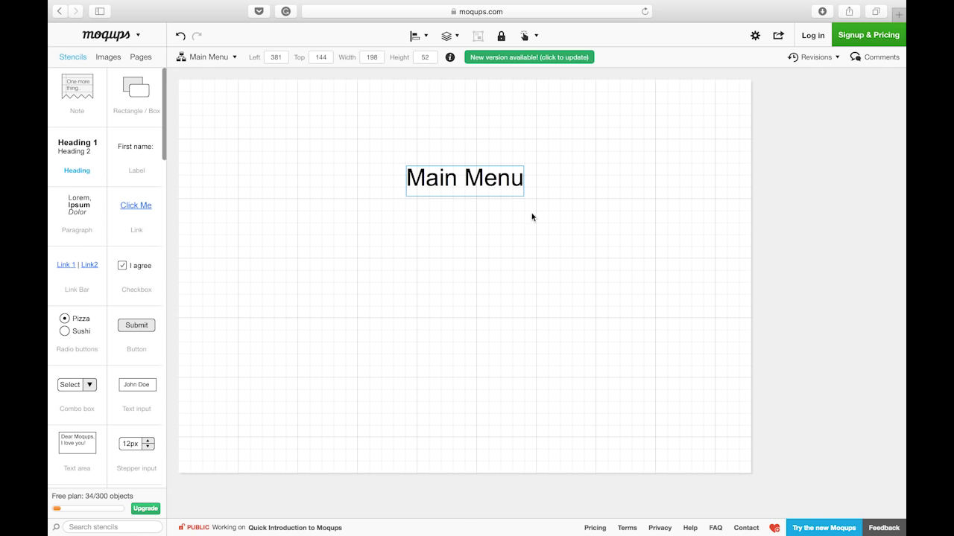
- Underline the title with a horizontal line set to Thinnest stroke and Dashed style
scroll(82, 268, down, 10)
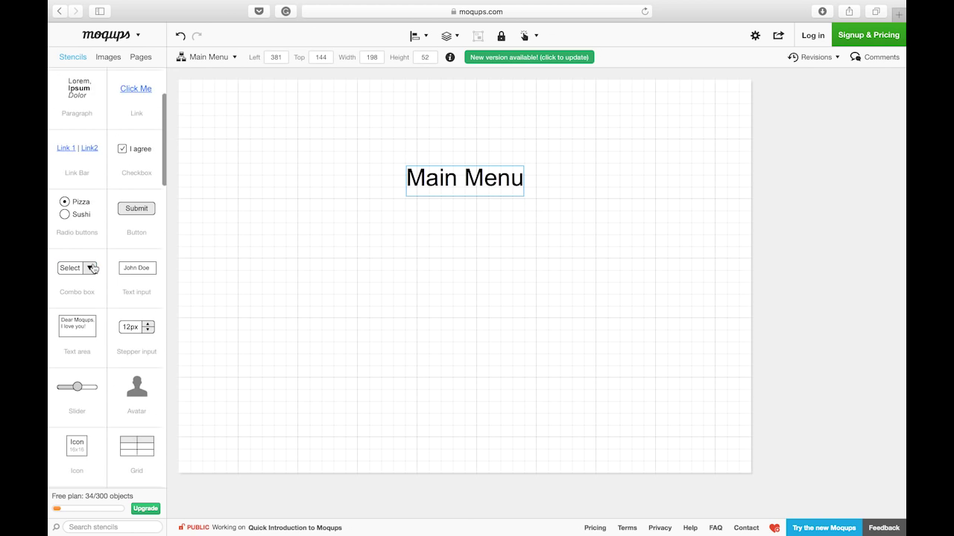
mouse_move(76, 304)
mouse_down()
mouse_move(217, 270)
mouse_move(407, 187)
mouse_move(523, 188)
mouse_move(515, 191)
mouse_up()
click(462, 226)
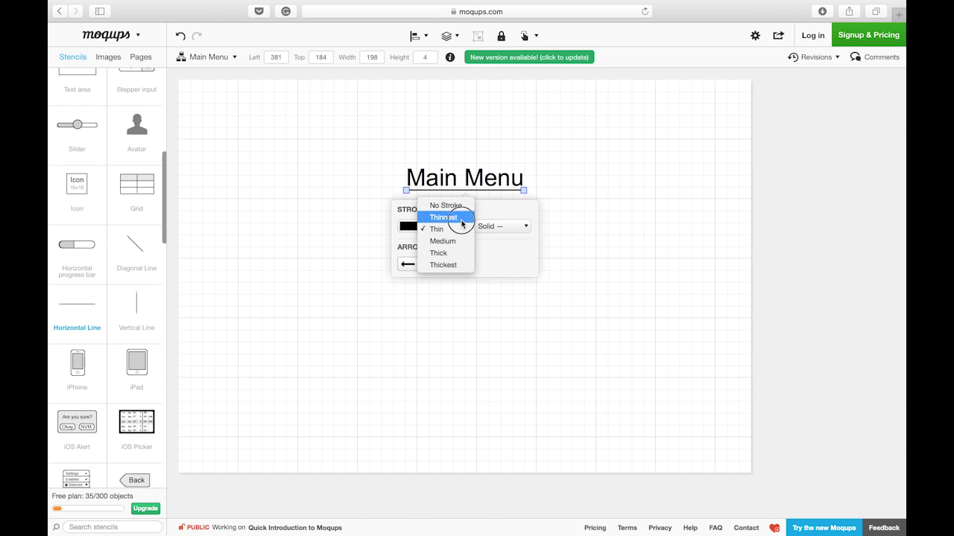
click(445, 216)
click(495, 226)
click(510, 254)
click(551, 257)
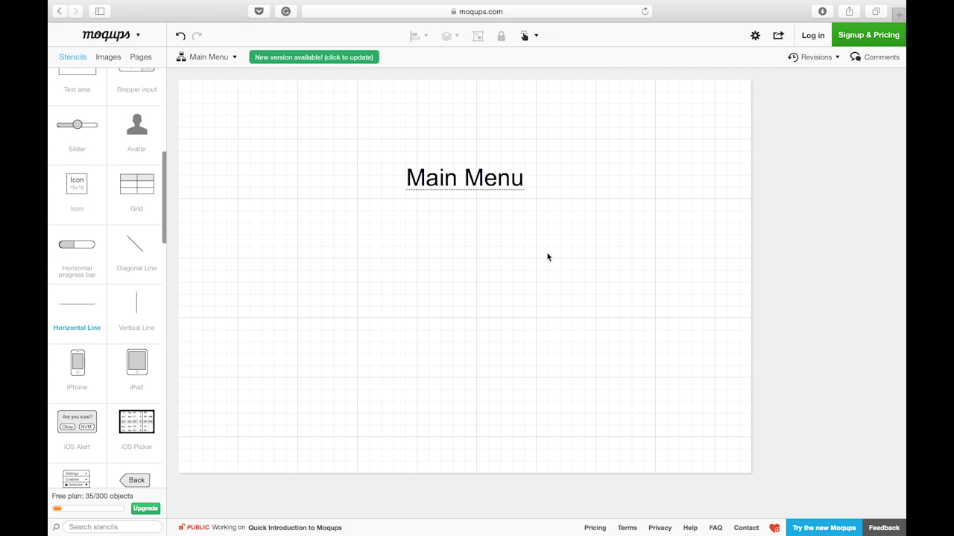
scroll(117, 282, down, 2)
- Add a thinnest-outline box below the title and duplicate it into a row of three
scroll(117, 282, down, 4)
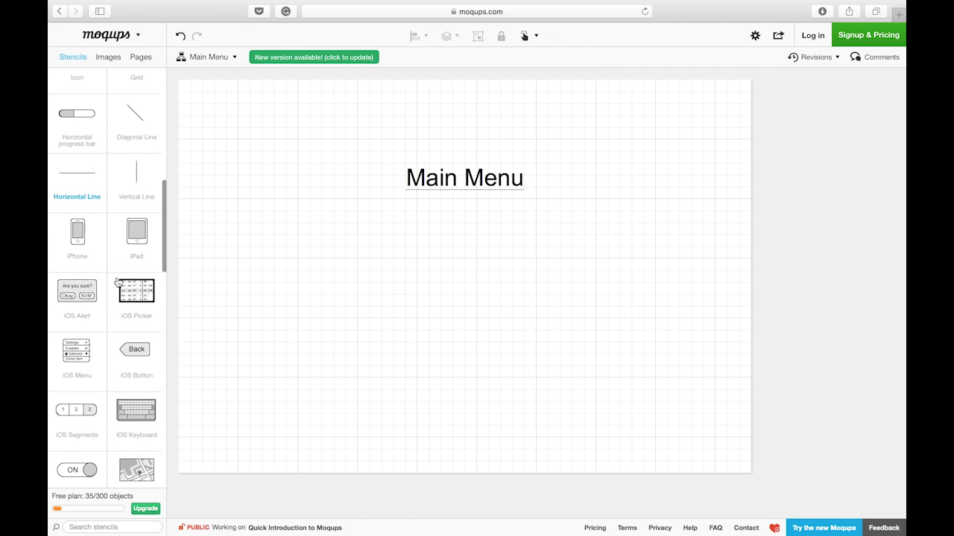
scroll(117, 272, up, 10)
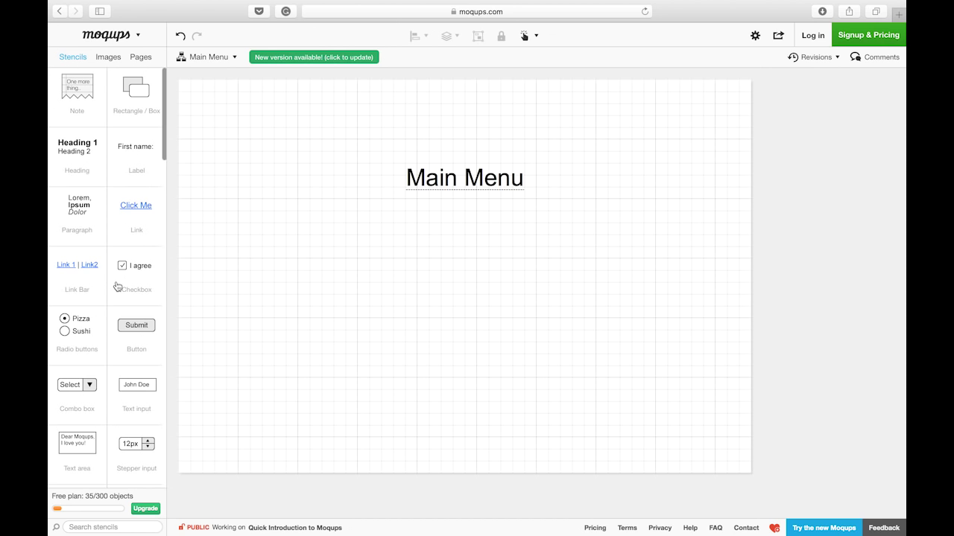
drag(131, 101, 436, 229)
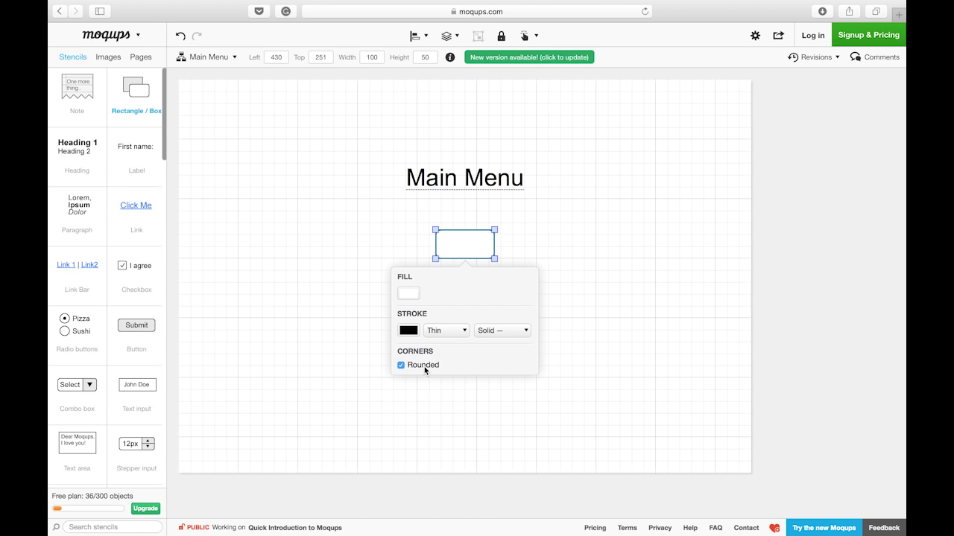
click(468, 336)
click(468, 320)
mouse_move(474, 243)
mouse_down()
mouse_move(391, 249)
mouse_move(441, 276)
mouse_move(381, 257)
mouse_move(513, 262)
mouse_move(489, 267)
mouse_up()
drag(477, 260, 583, 267)
click(623, 338)
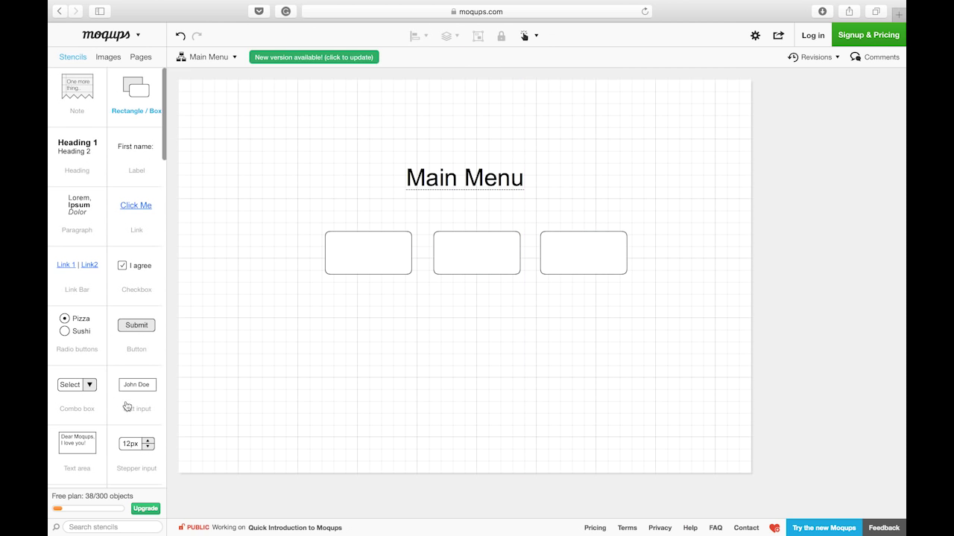
scroll(136, 362, down, 3)
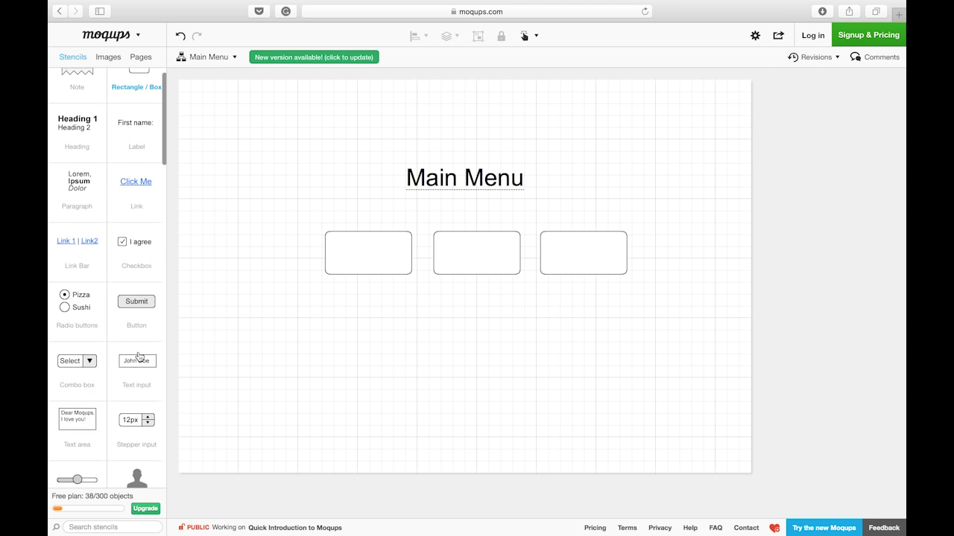
scroll(138, 357, down, 1)
scroll(138, 357, up, 3)
scroll(138, 357, down, 20)
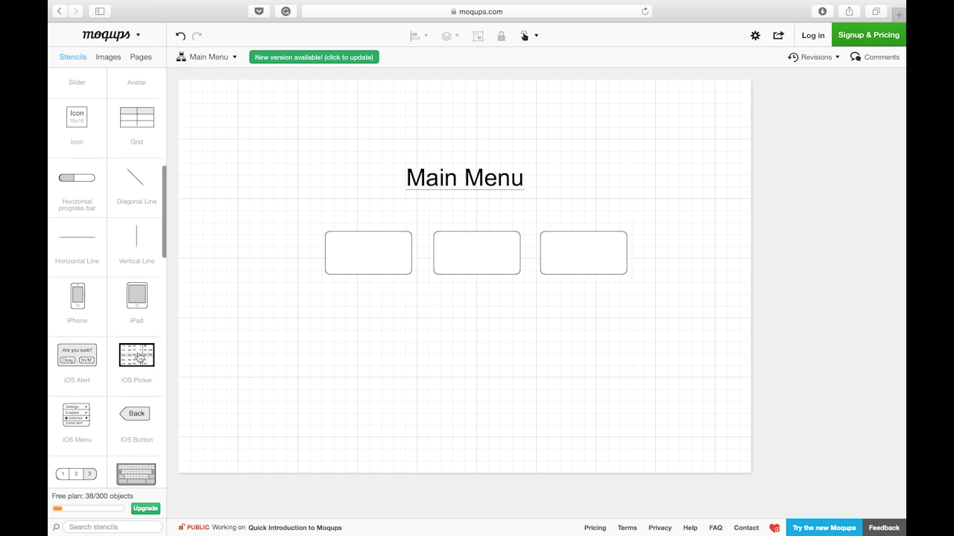
- Place an iOS Back button at the bottom right and change its label to 'Cancel/Exit'
drag(137, 232, 673, 400)
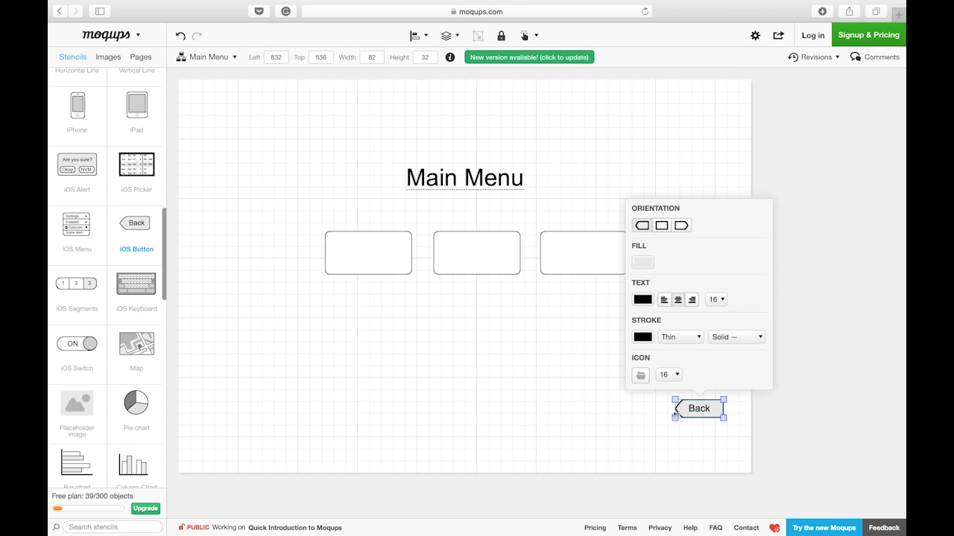
double_click(690, 408)
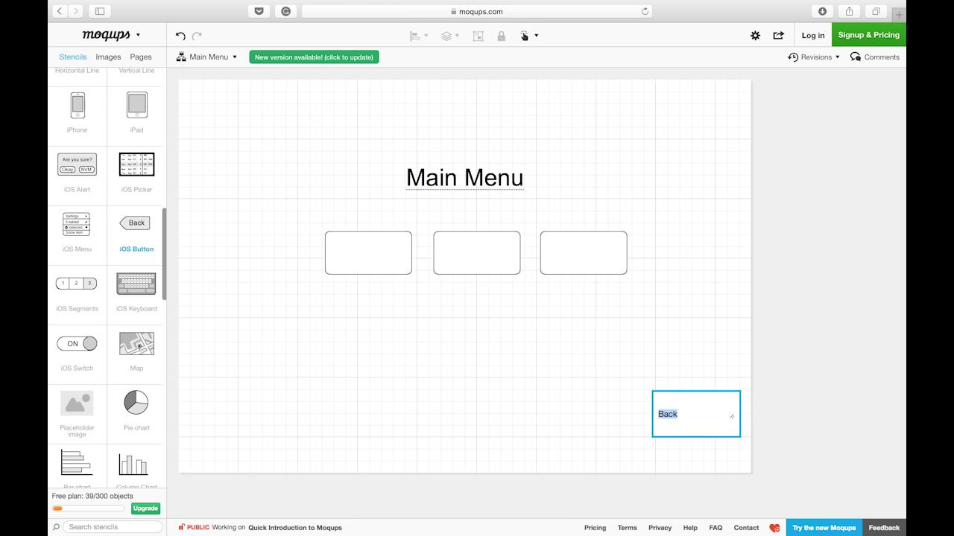
text(Cancel/Exit)
key(Escape)
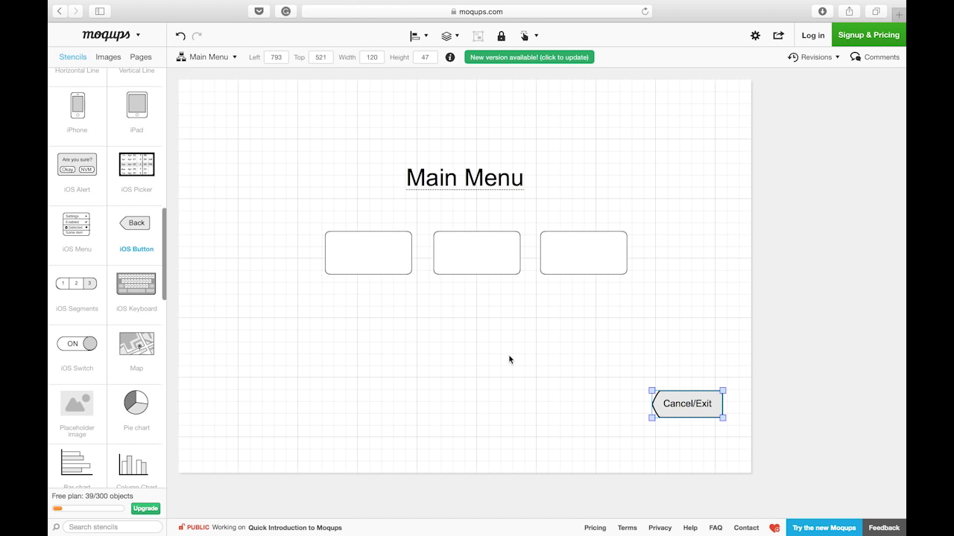
scroll(135, 168, up, 3)
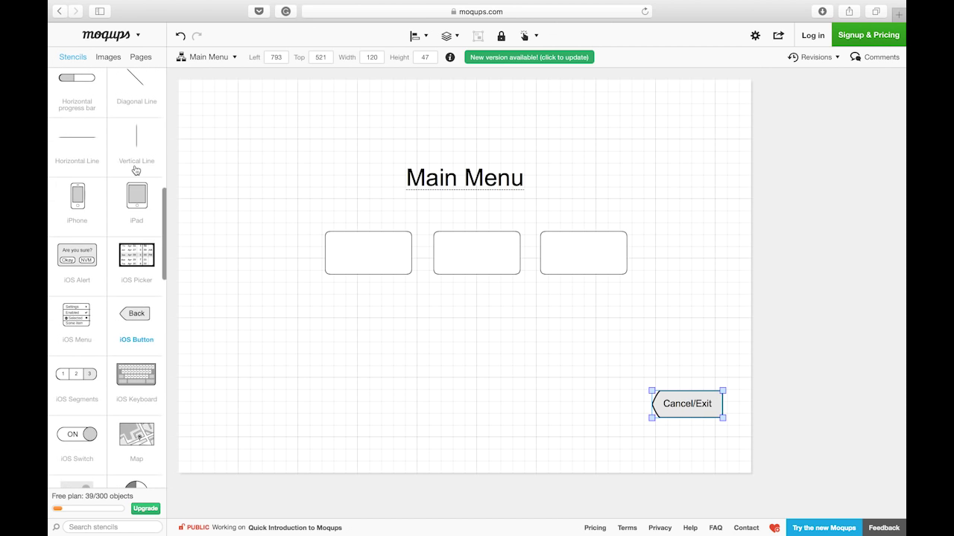
scroll(134, 168, up, 5)
- On Login Screen, add the heading 'This is a temporary Login Screen' near the top centre
click(140, 57)
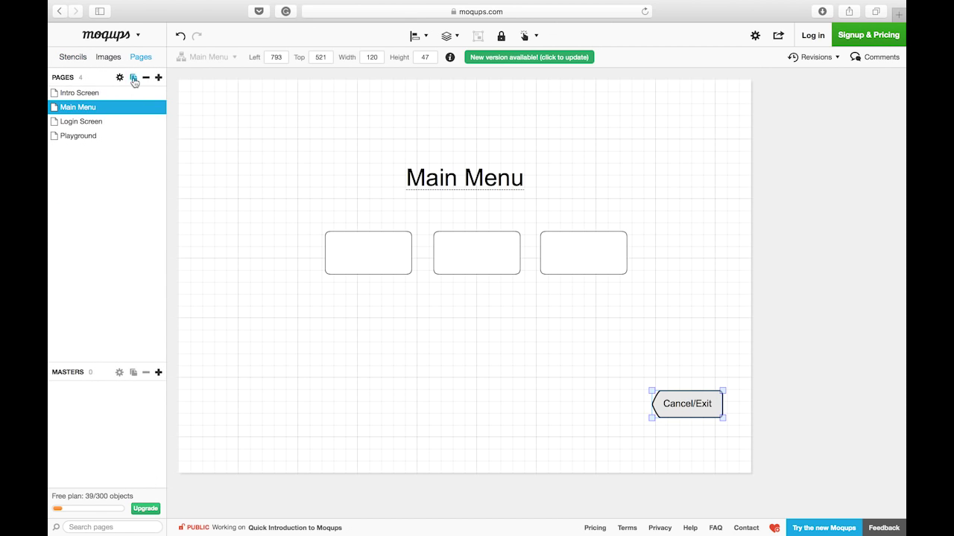
click(98, 122)
click(73, 59)
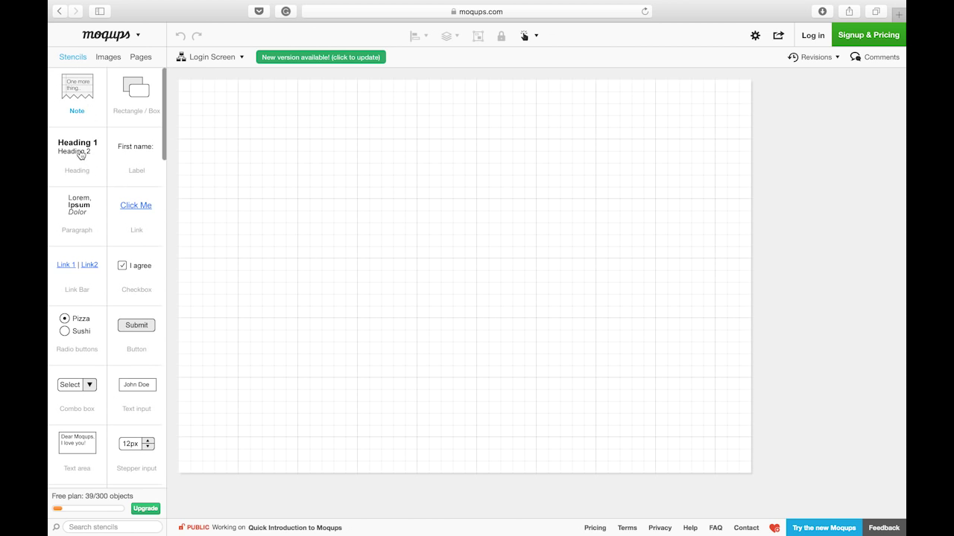
drag(78, 153, 477, 211)
double_click(477, 211)
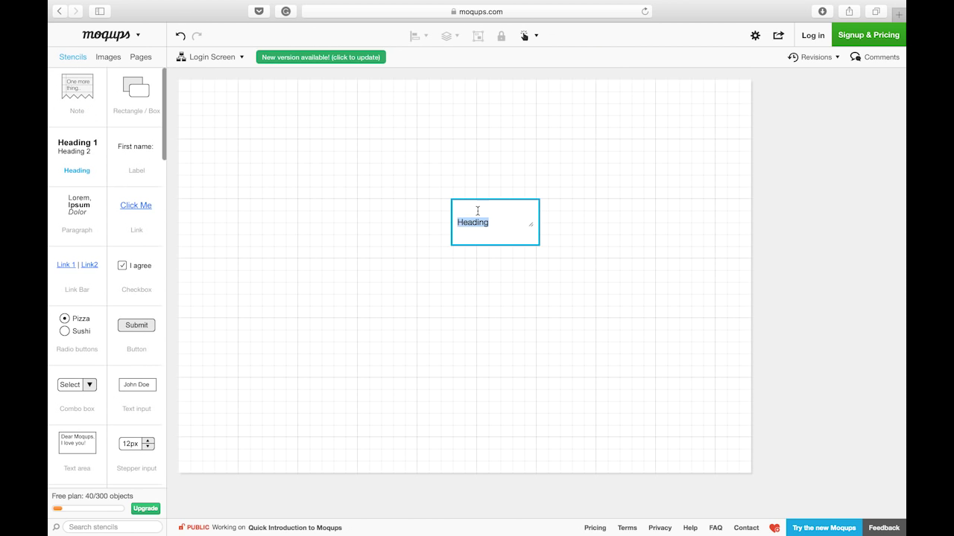
text(This is a temporary )
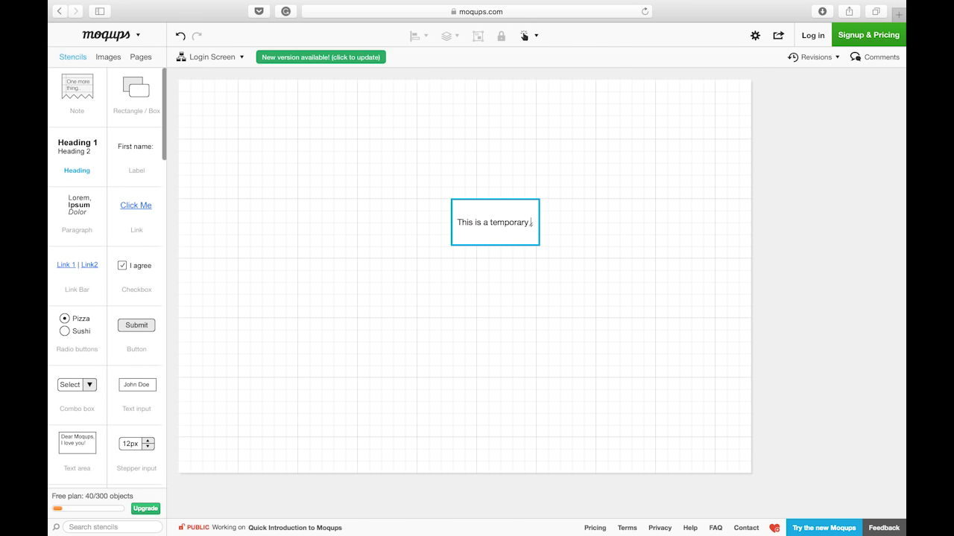
text(Li)
text(gin S)
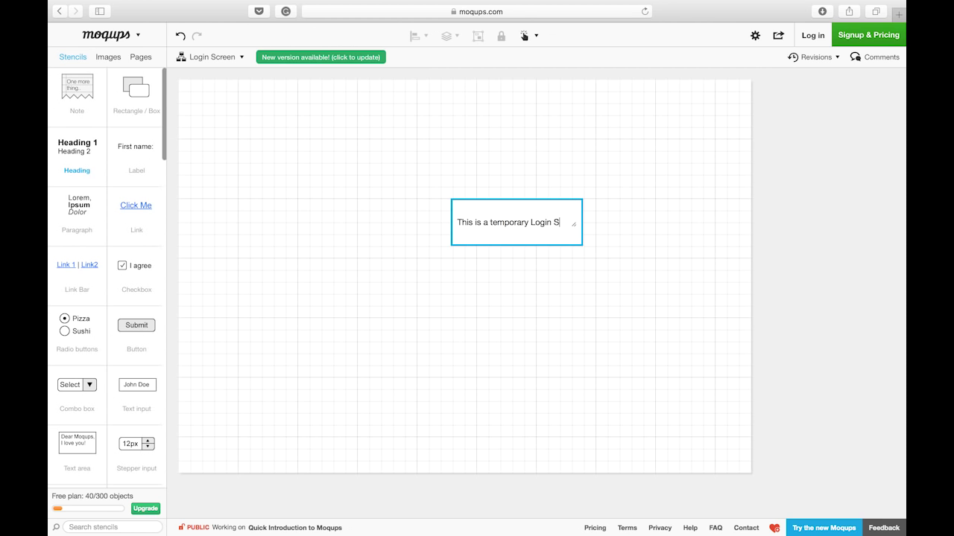
text(creen)
key(Escape)
drag(549, 210, 420, 215)
drag(510, 210, 519, 204)
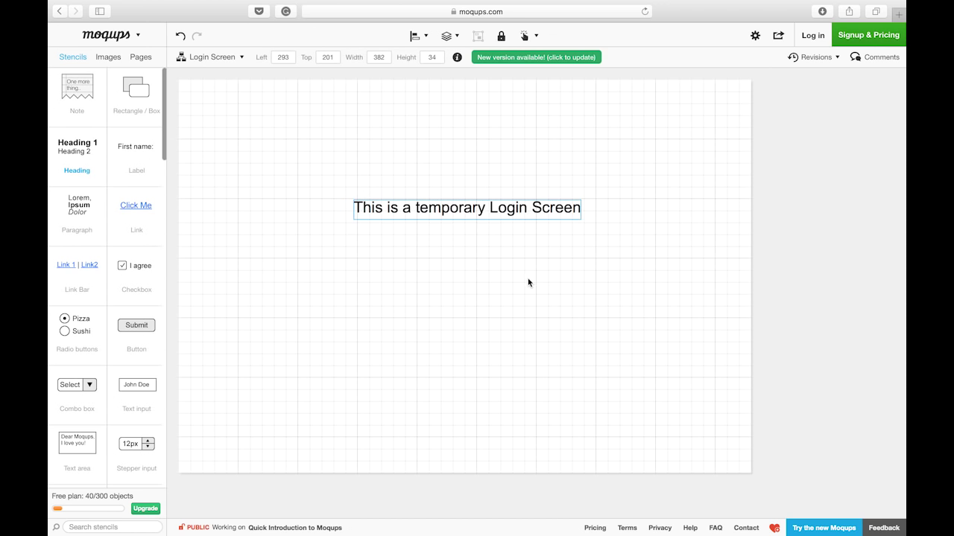
click(140, 57)
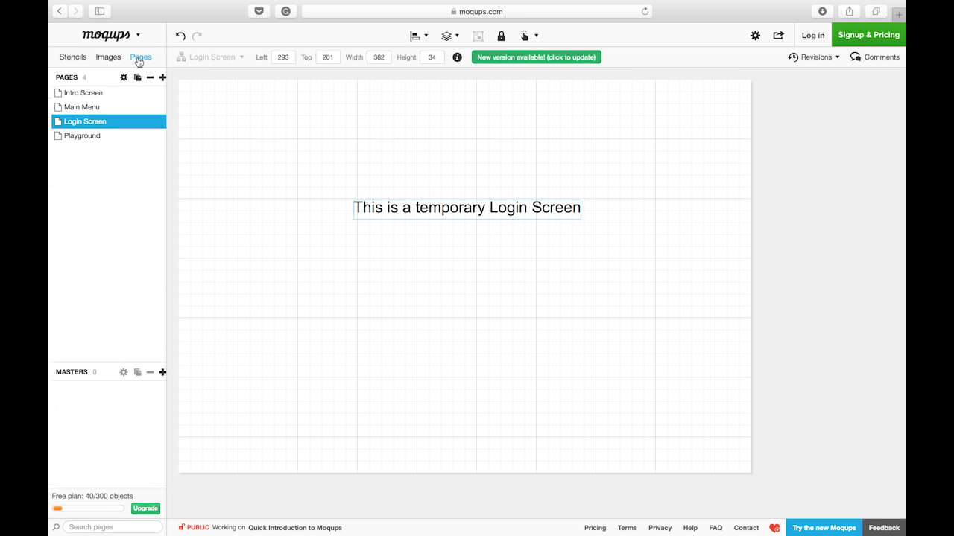
- Create a hotspot on the Intro Screen's '[ Insert Your Bank Card ]' prompt linked to Main Menu
click(90, 95)
click(489, 311)
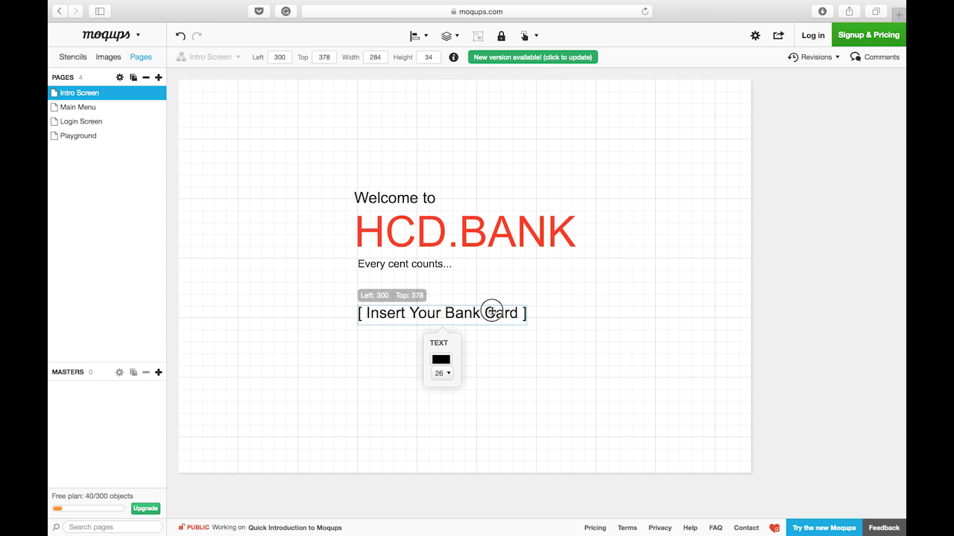
right_click(486, 314)
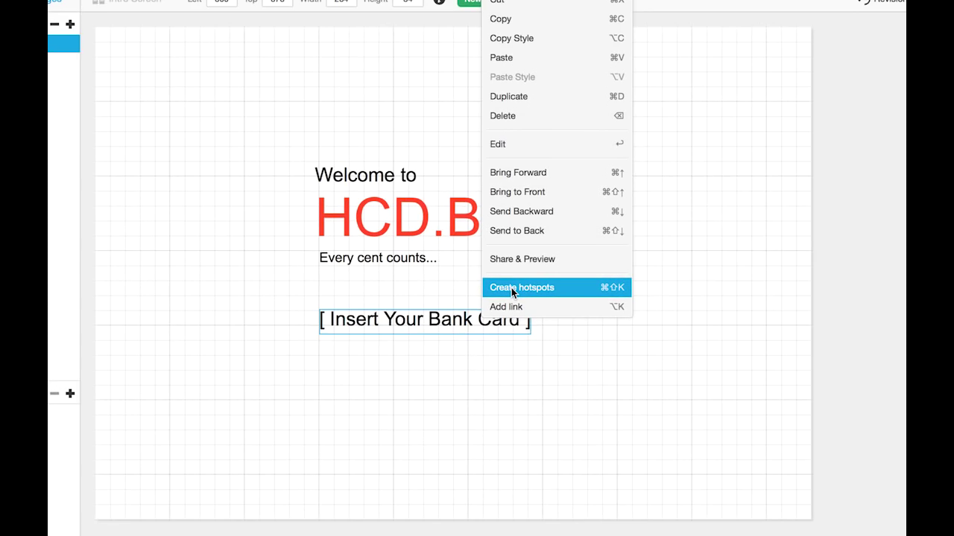
click(512, 289)
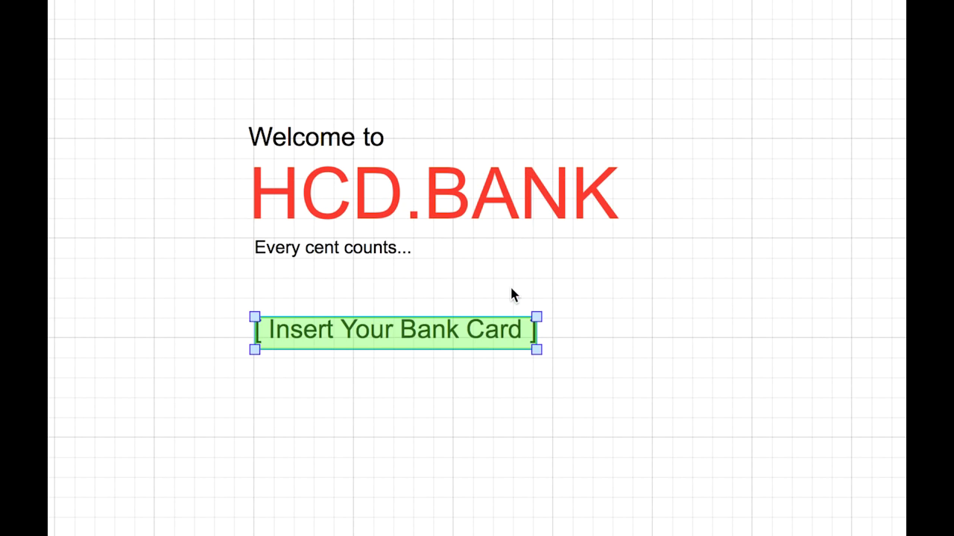
click(499, 333)
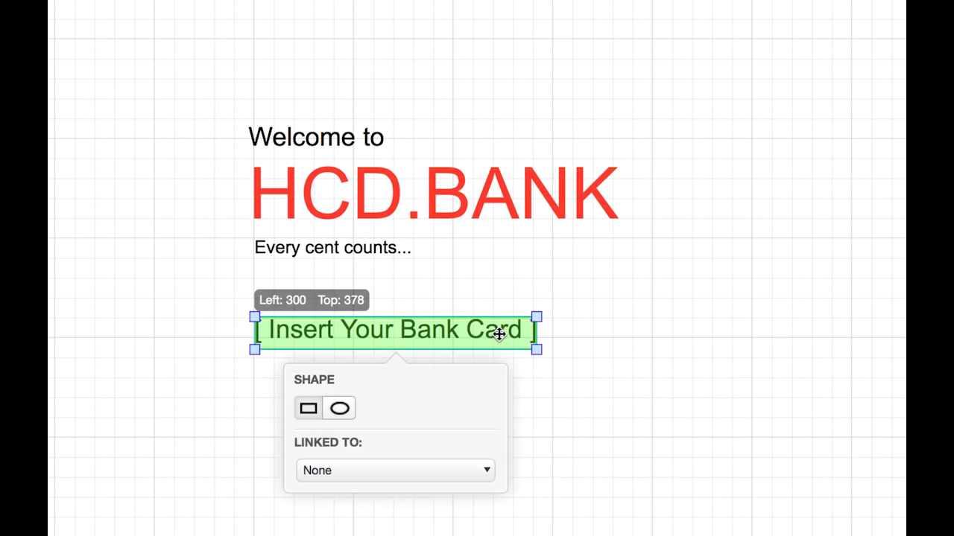
click(456, 468)
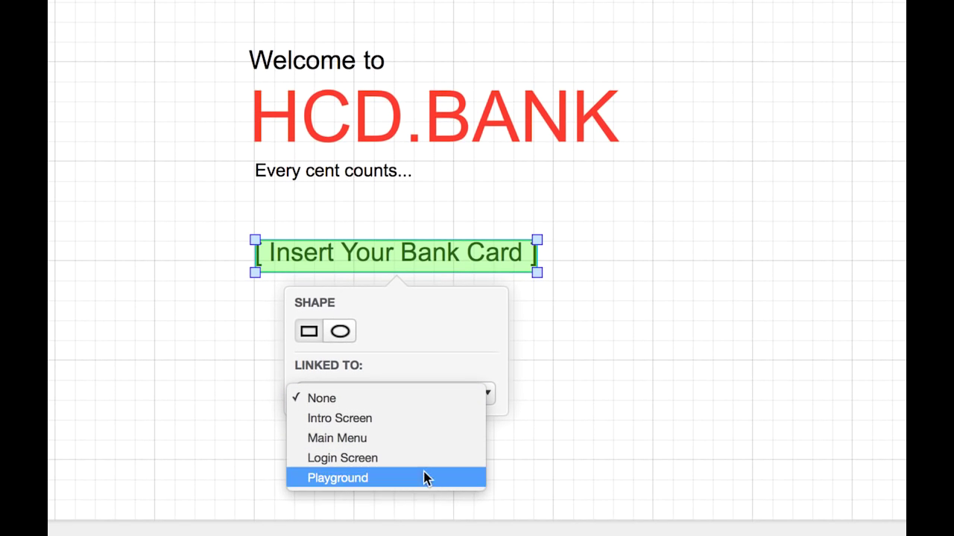
click(385, 439)
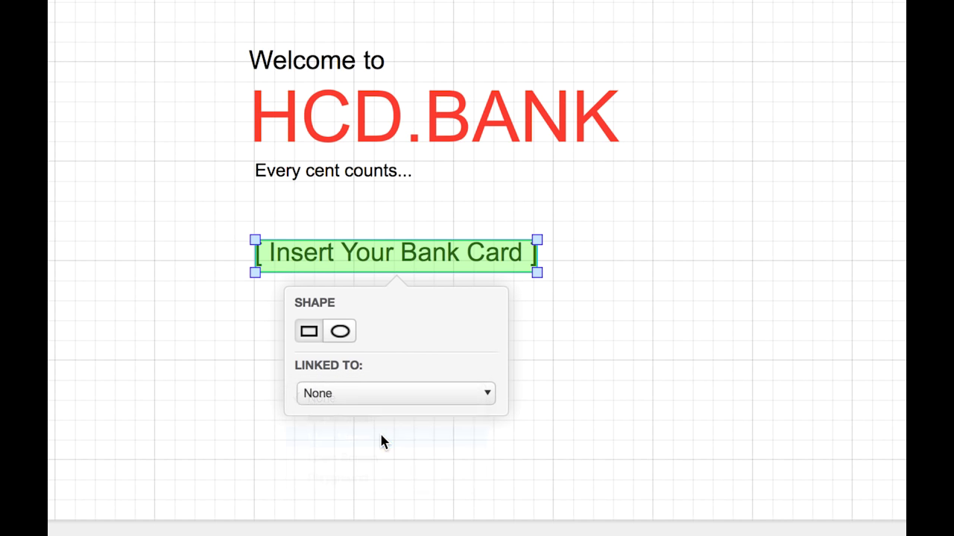
click(547, 323)
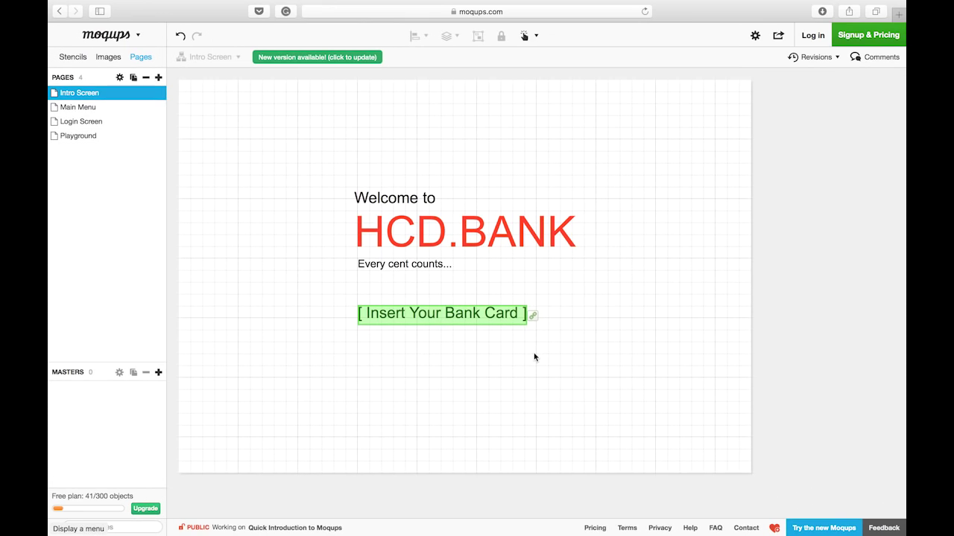
click(114, 108)
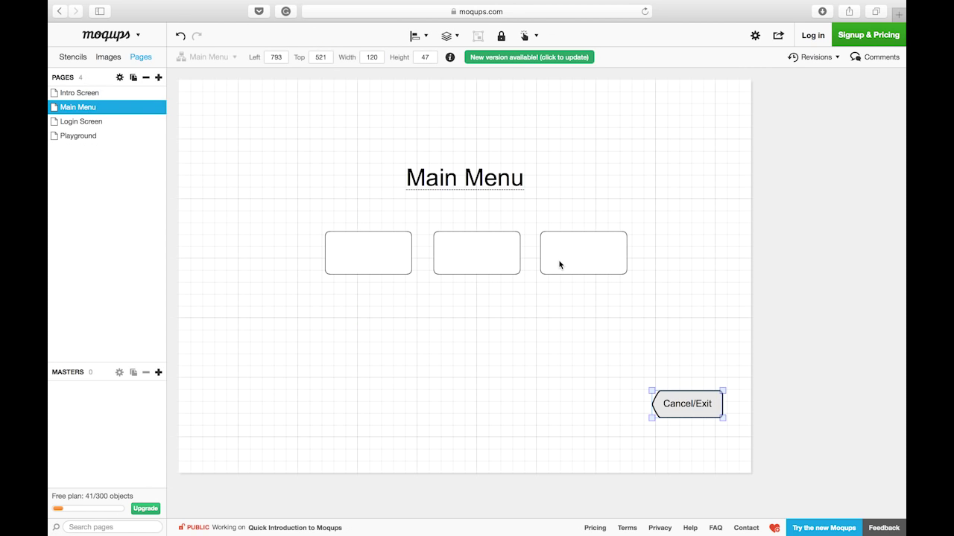
- Make the Cancel/Exit button a hotspot linking to the Intro Screen page
right_click(677, 405)
click(689, 380)
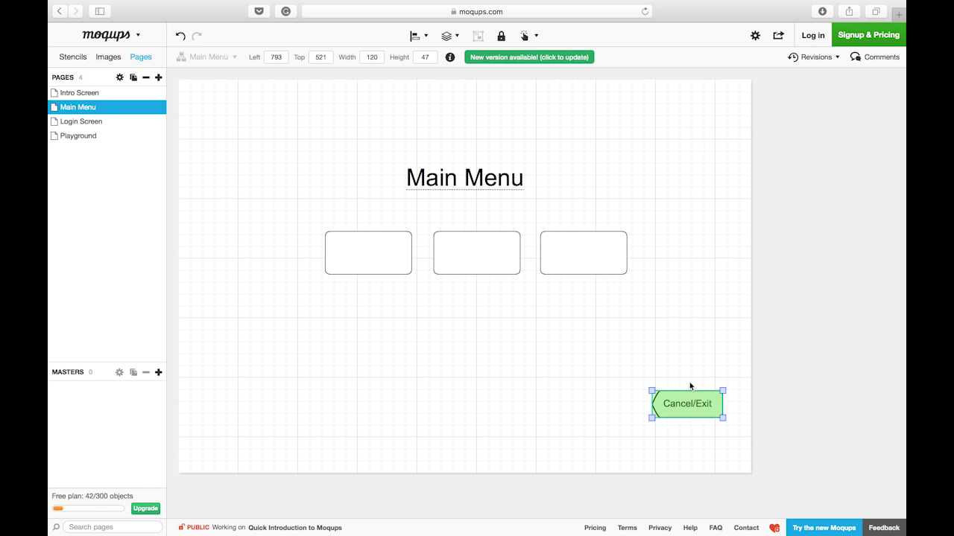
click(685, 401)
click(689, 489)
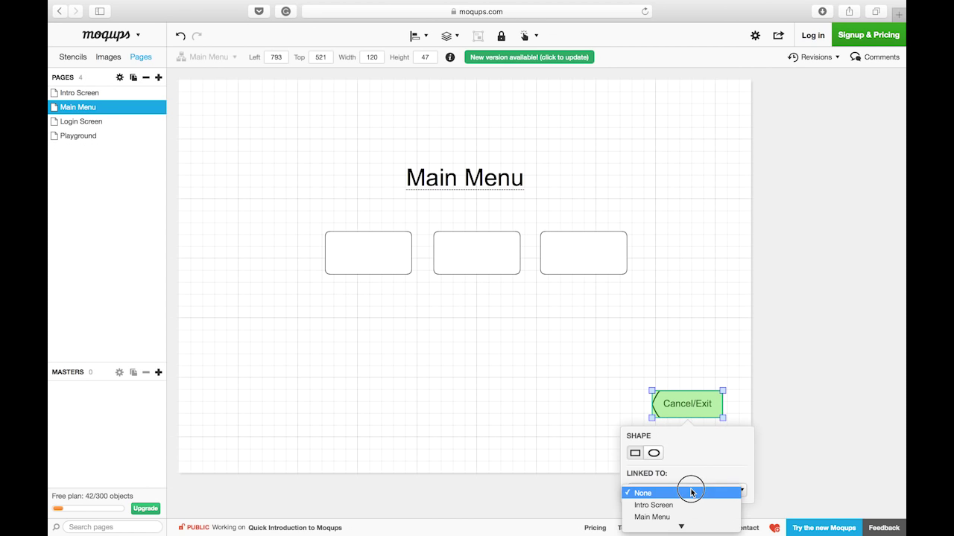
click(690, 505)
click(564, 332)
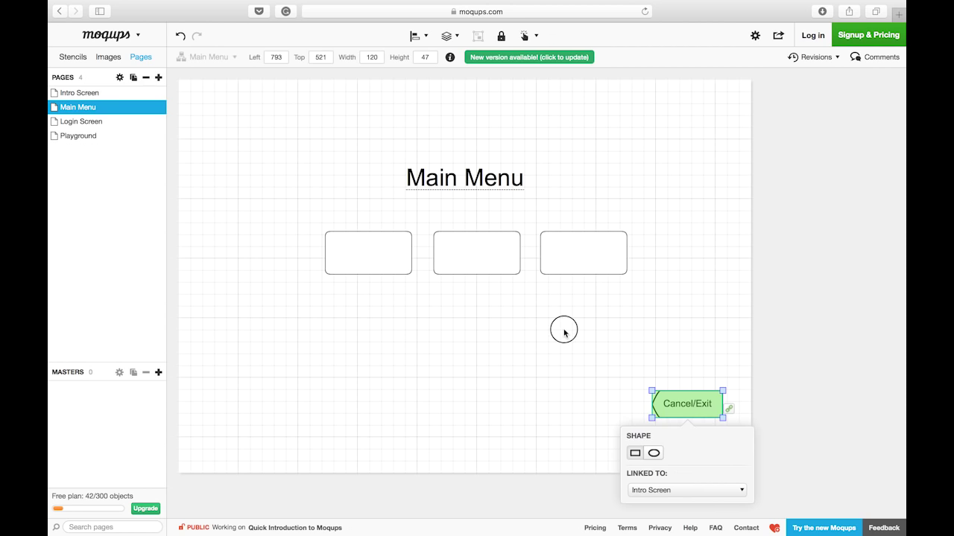
- Make the first rounded rectangle a hotspot linking to the Login Screen page
click(372, 251)
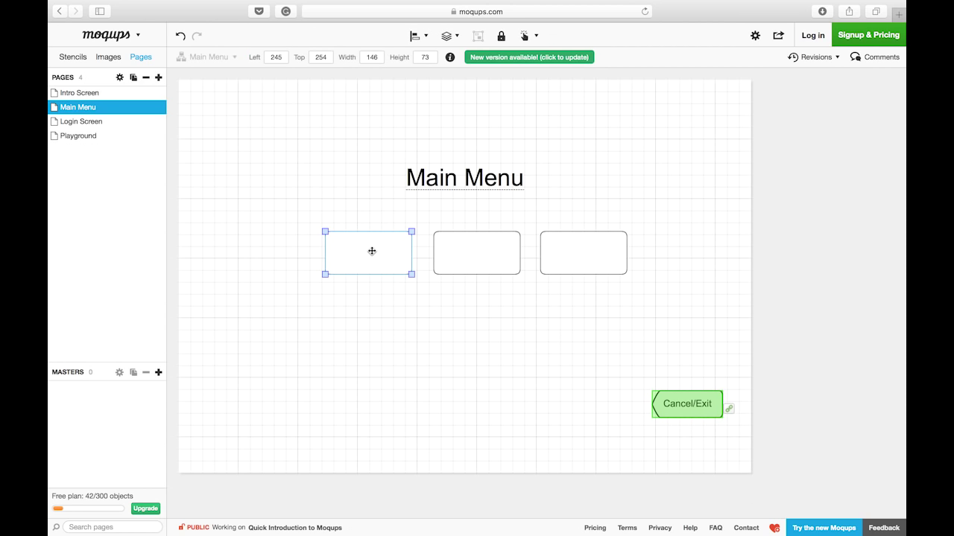
right_click(372, 251)
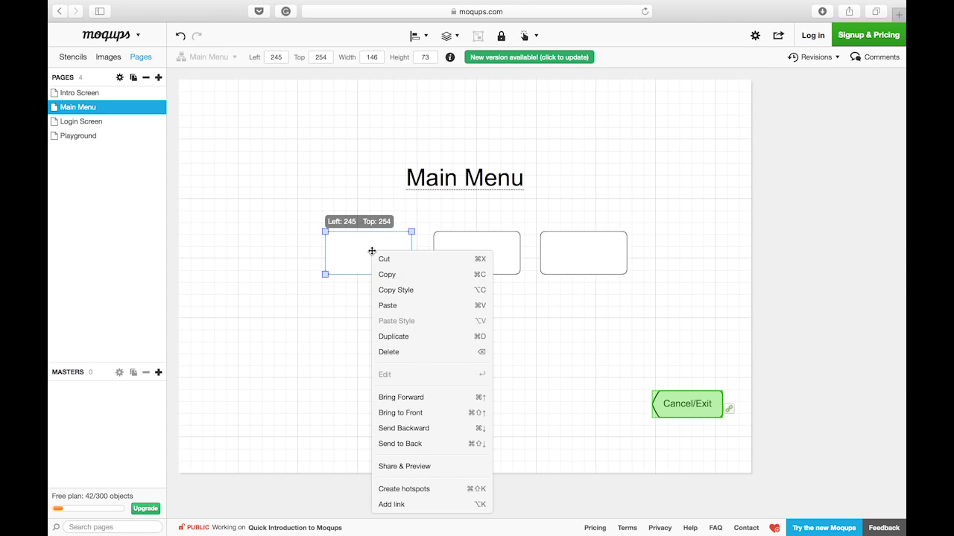
click(424, 490)
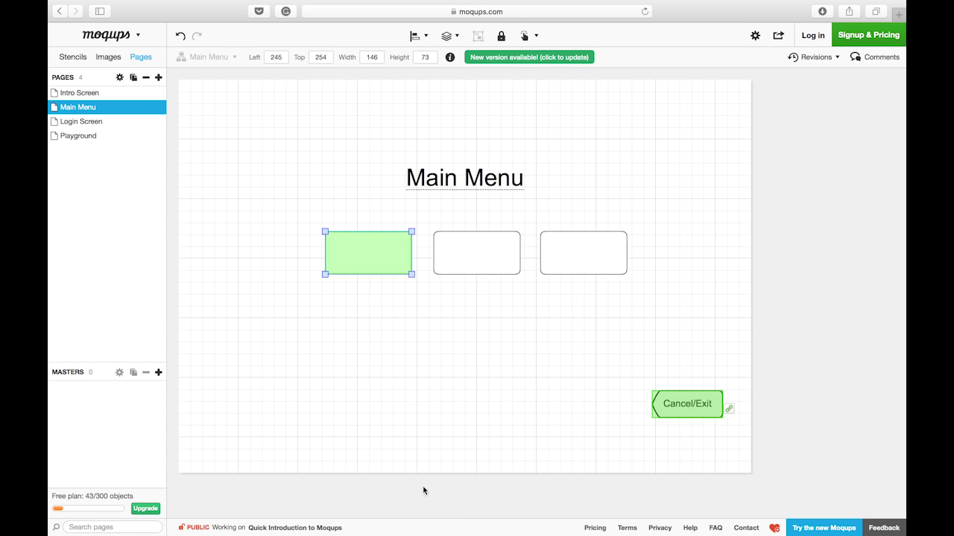
click(375, 260)
click(395, 347)
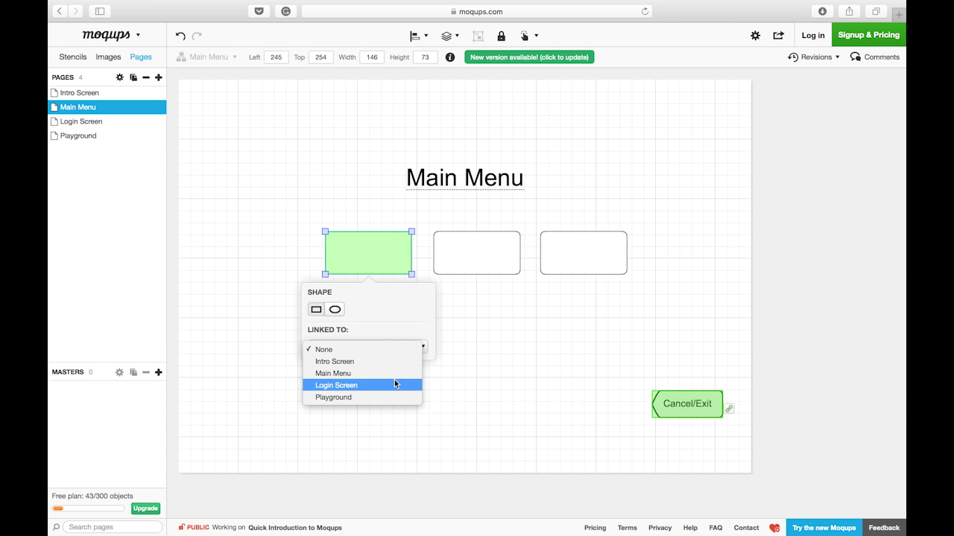
click(395, 384)
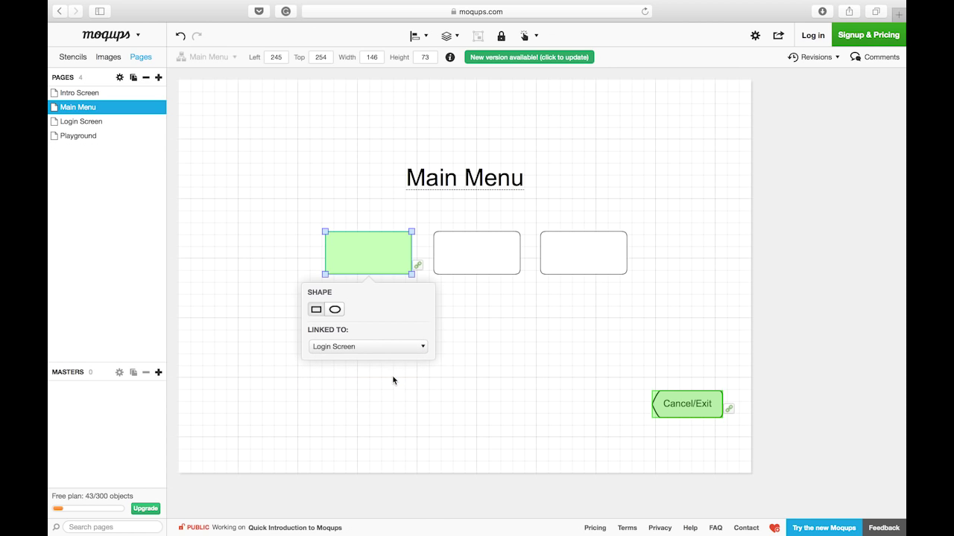
- Add a label reading 'Withdrawal' inside the first green Main Menu box
click(469, 311)
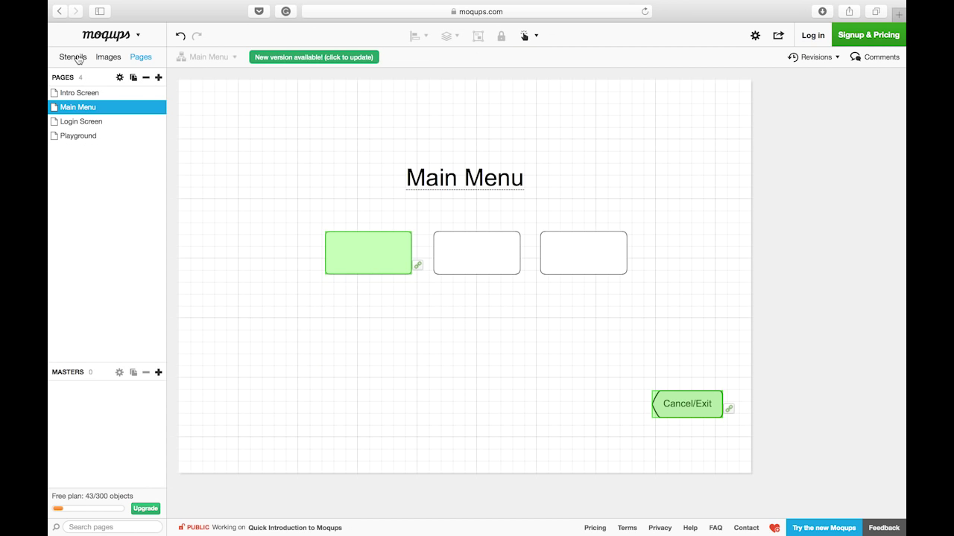
click(81, 61)
drag(134, 149, 384, 304)
double_click(387, 304)
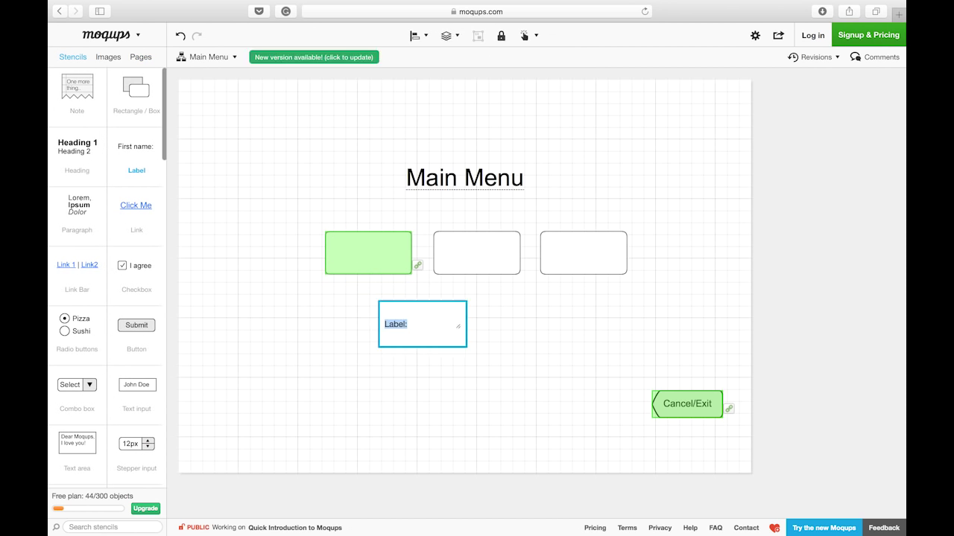
text(L)
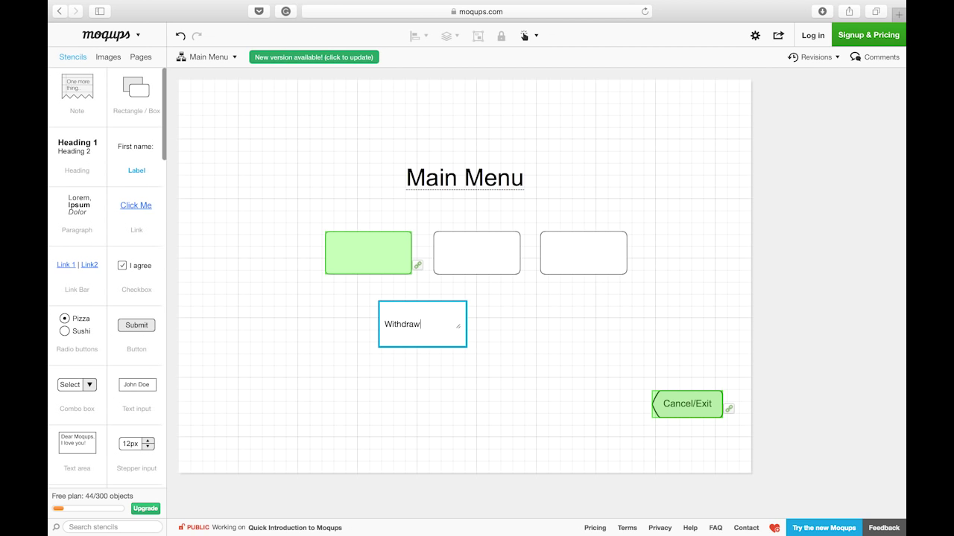
key(Escape)
drag(417, 313, 393, 262)
click(455, 320)
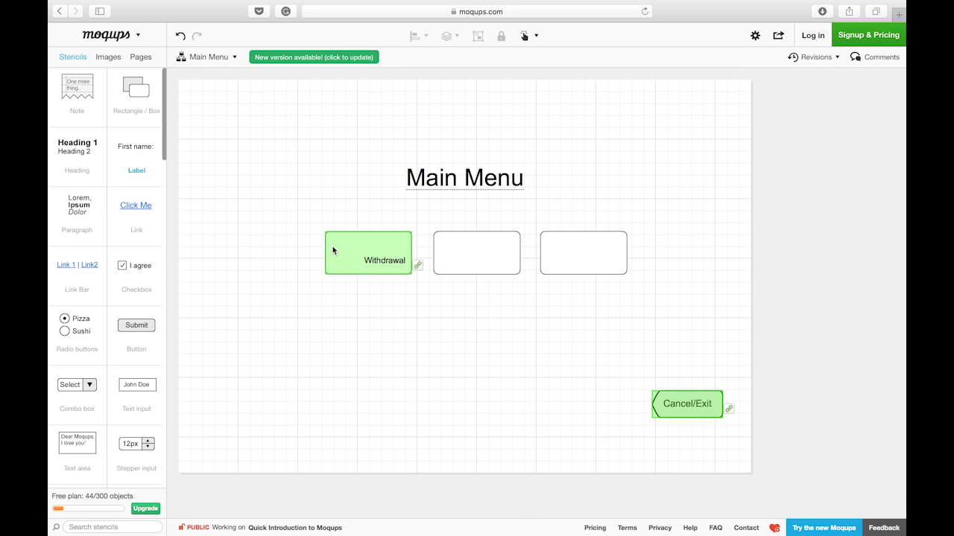
- Go to the Intro Screen page and launch the prototype preview
click(139, 59)
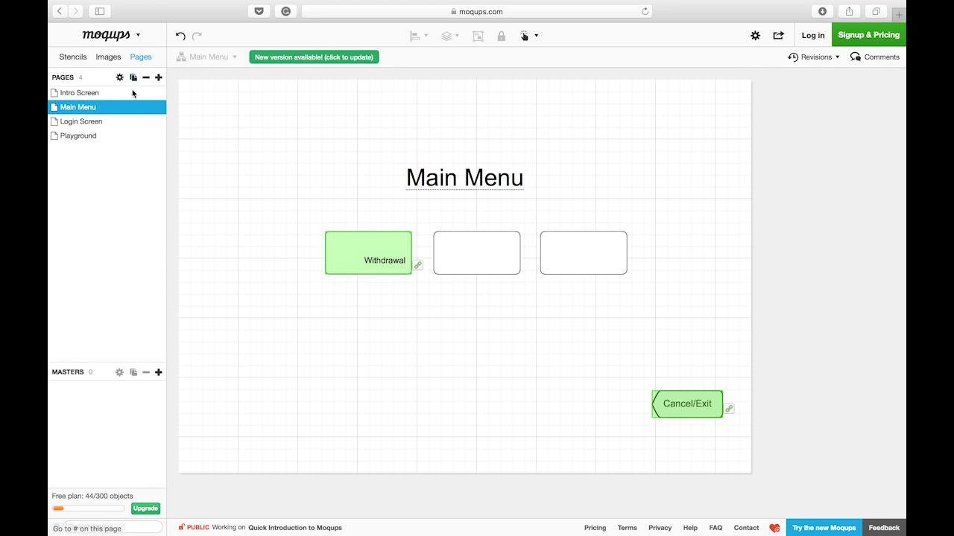
click(131, 93)
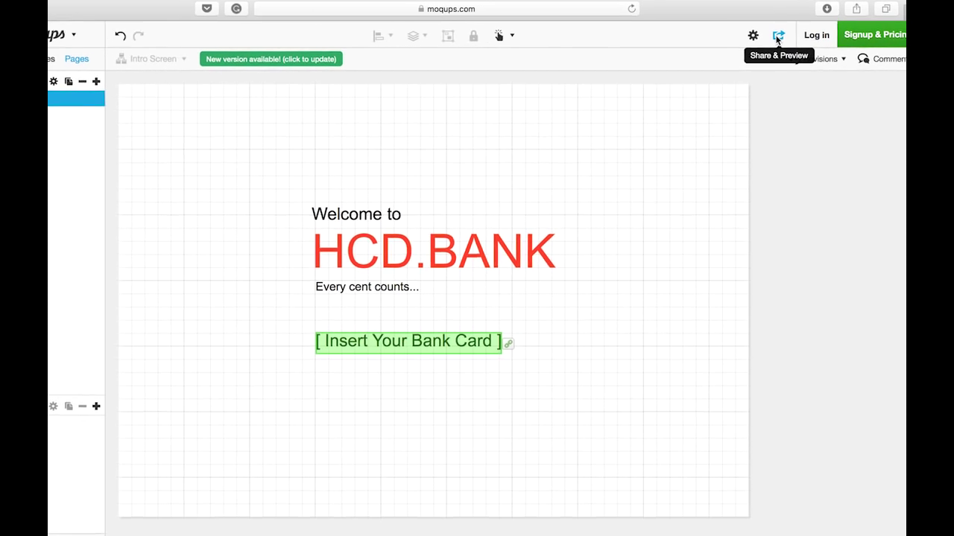
click(778, 37)
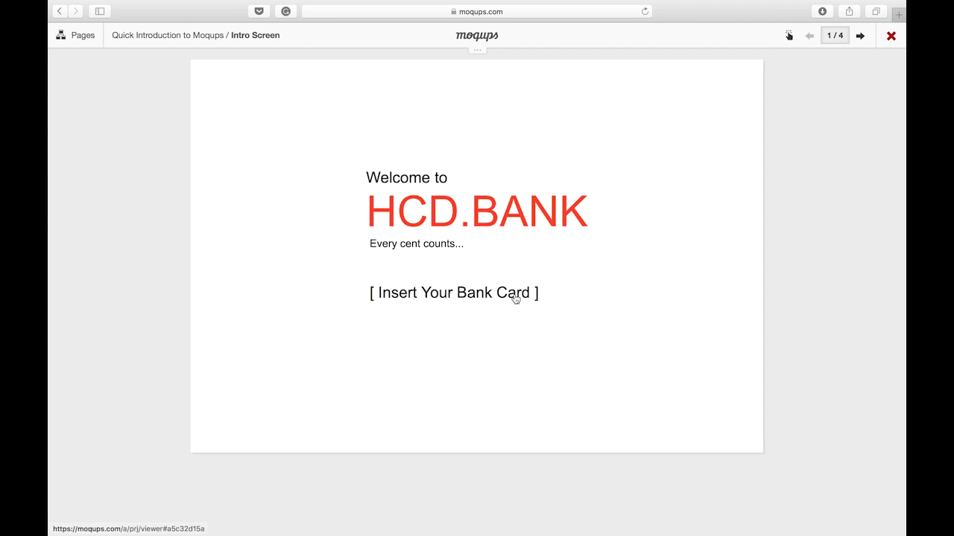
- Test the Insert Your Bank Card, Cancel/Exit and Withdrawal links, then exit preview
click(515, 298)
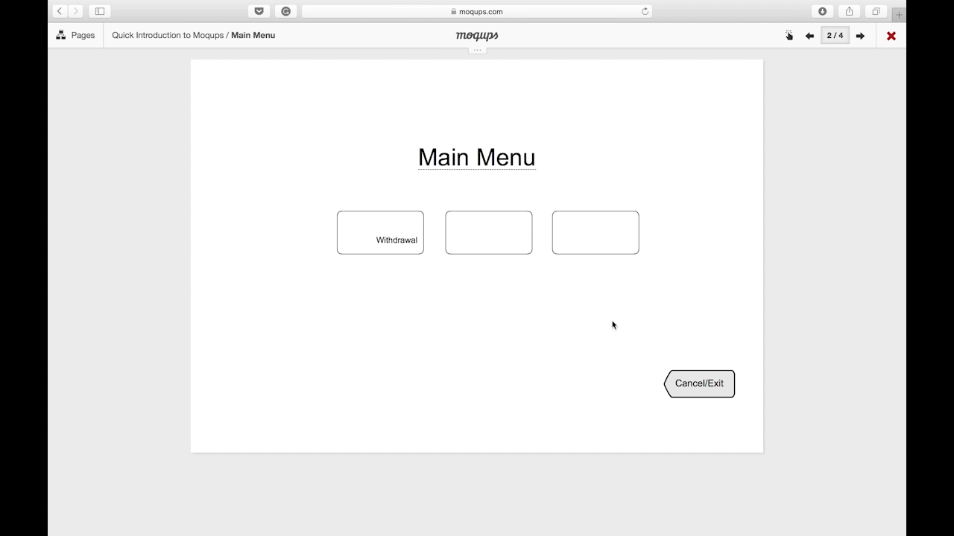
click(715, 383)
click(515, 296)
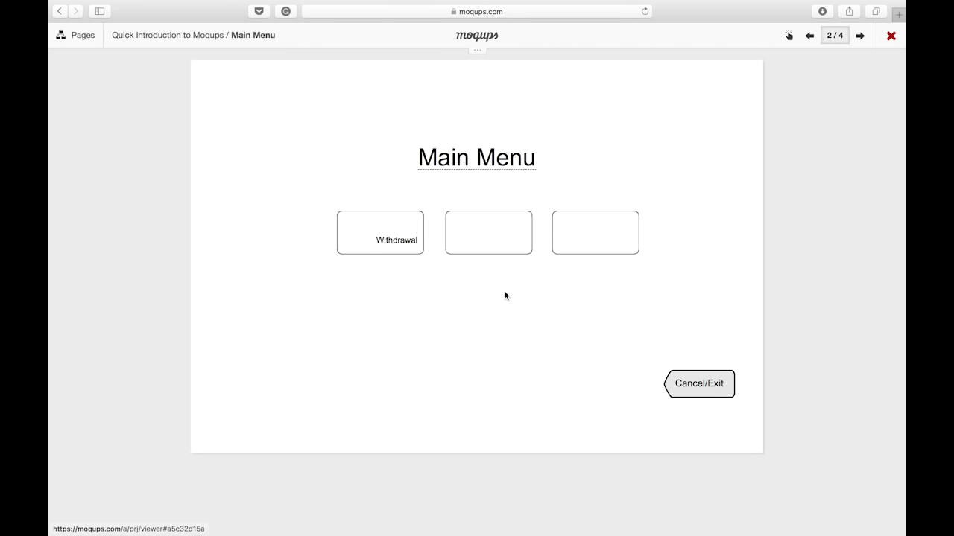
click(413, 240)
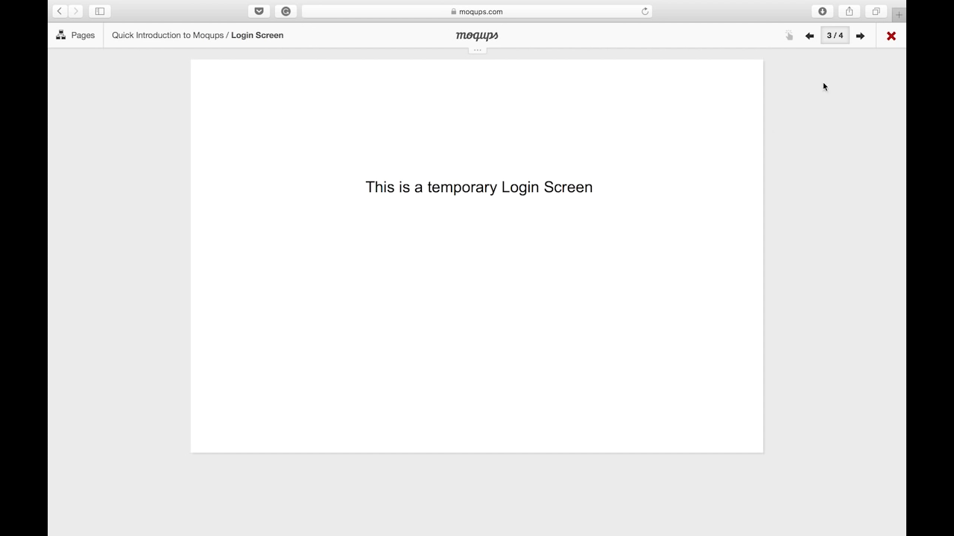
click(890, 36)
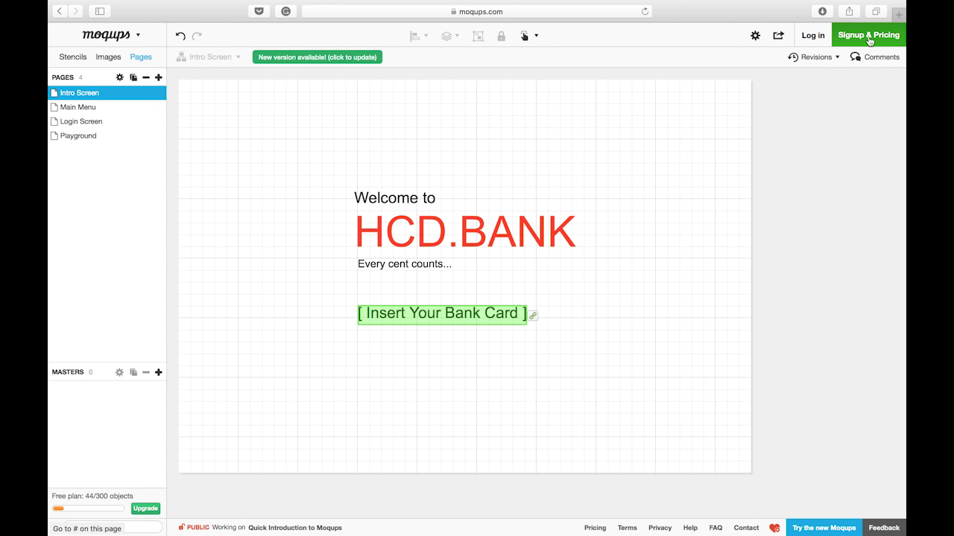
- Log in and upload blue_graphics.jpg from the Blue-background folder to the image library
click(106, 58)
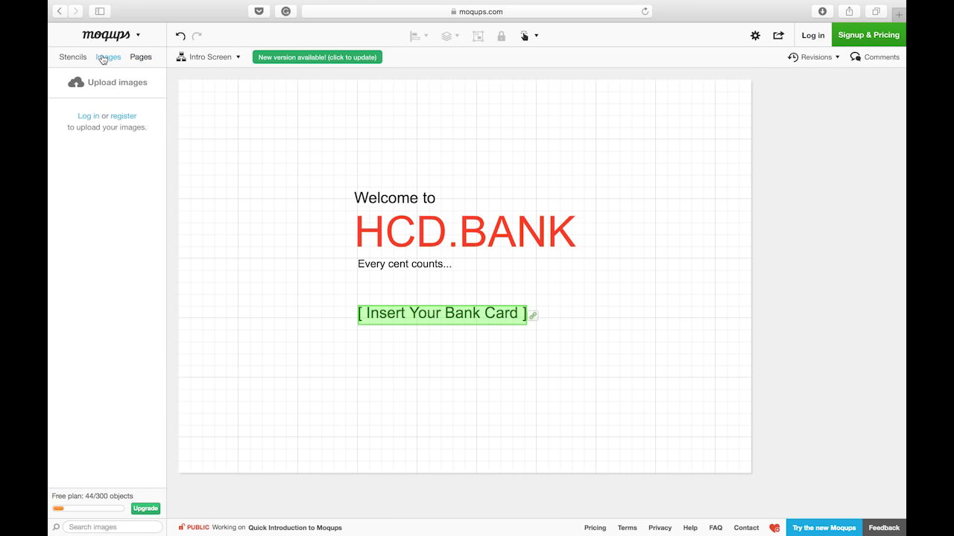
click(84, 117)
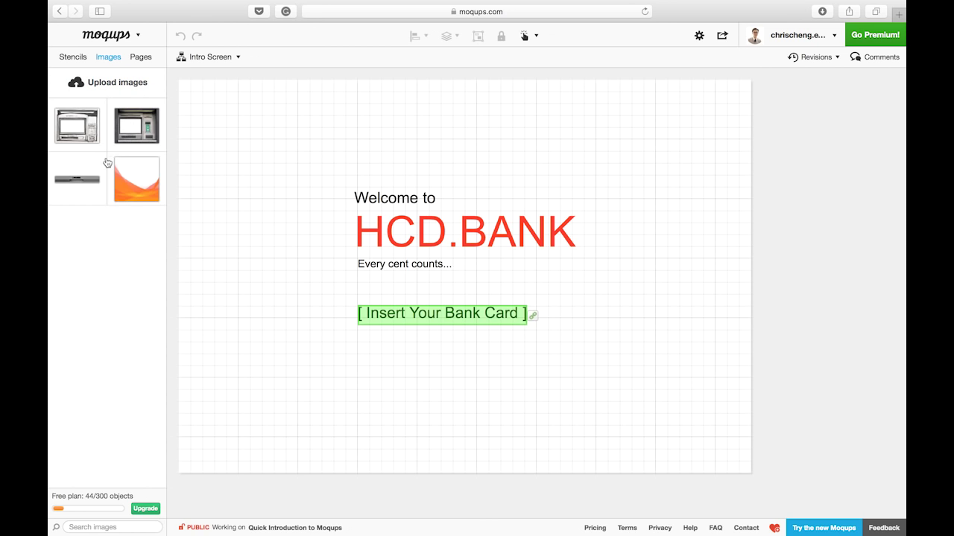
click(116, 83)
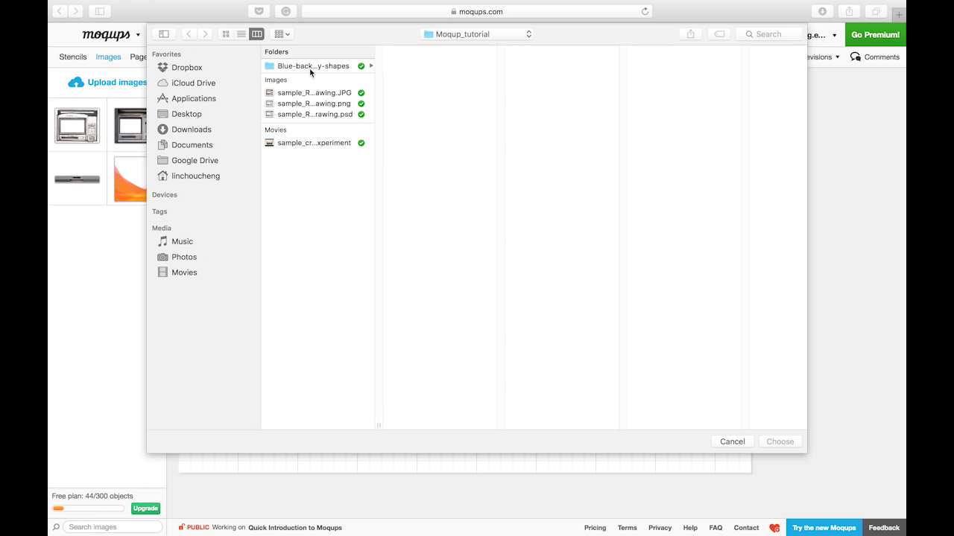
click(314, 67)
click(429, 105)
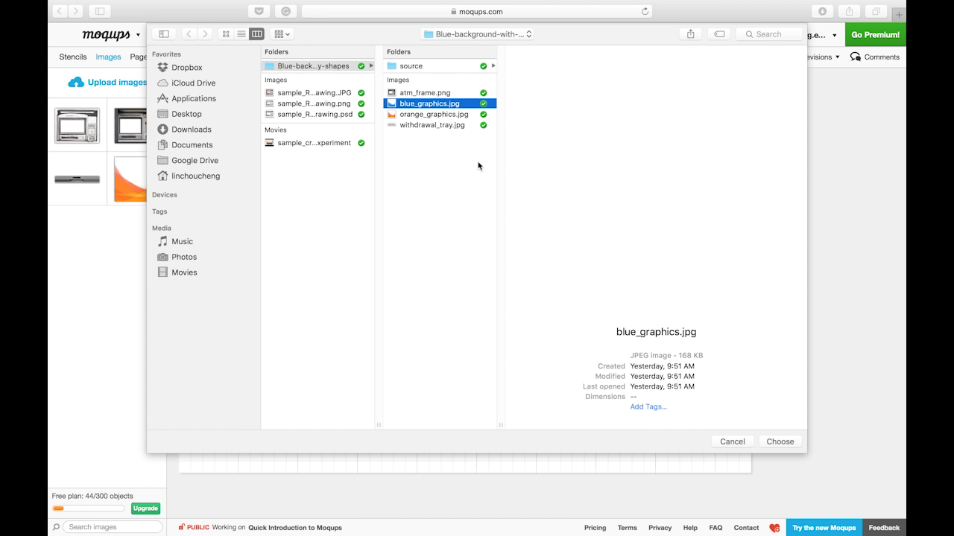
click(779, 441)
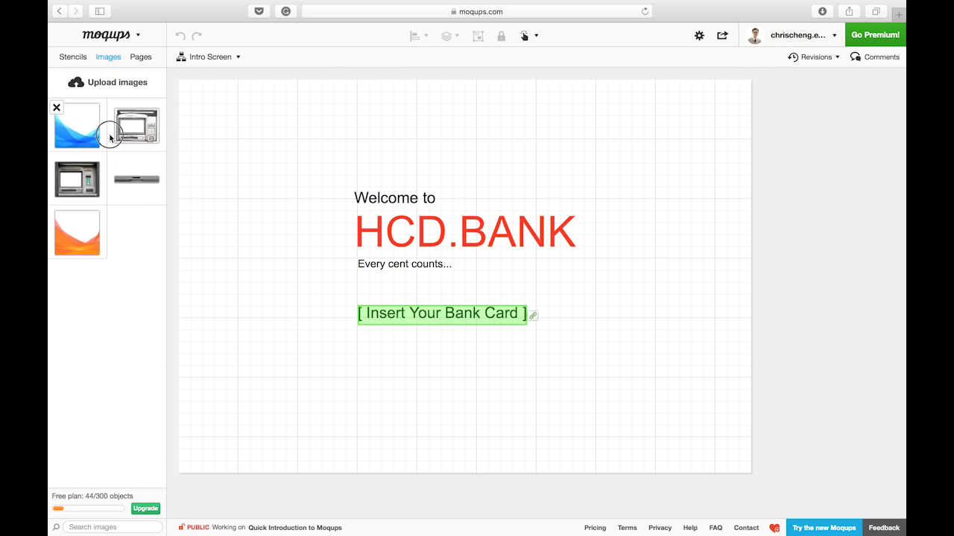
- Place the blue image on the Intro Screen, sized 960×660 at Left 0, Top 0
drag(111, 137, 301, 130)
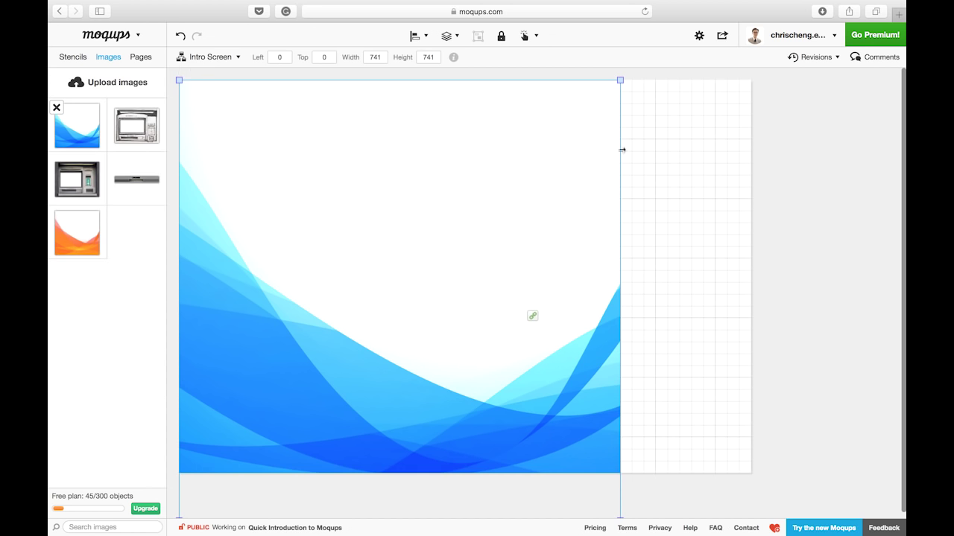
drag(622, 77, 751, 97)
drag(707, 255, 708, 241)
drag(749, 503, 749, 468)
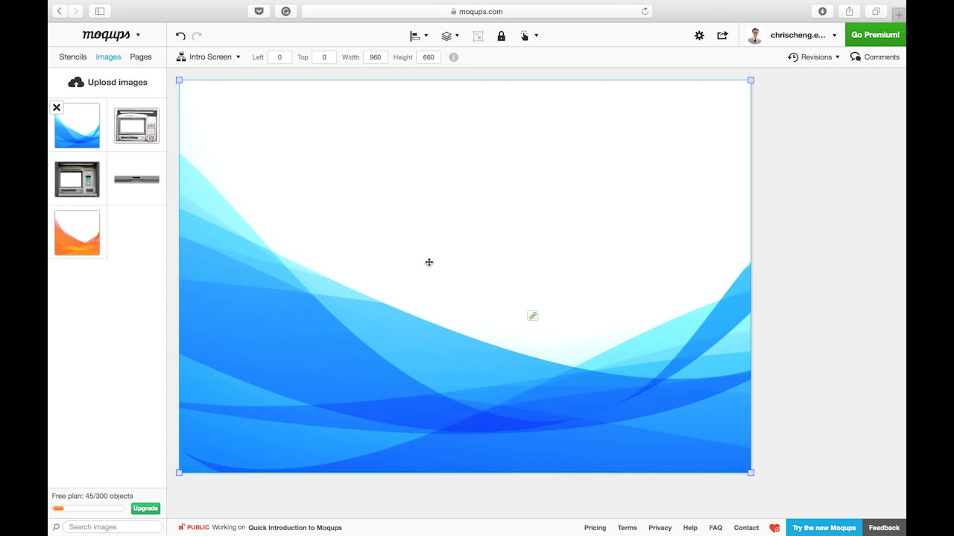
- Send the blue image to the back, behind the welcome text
click(450, 36)
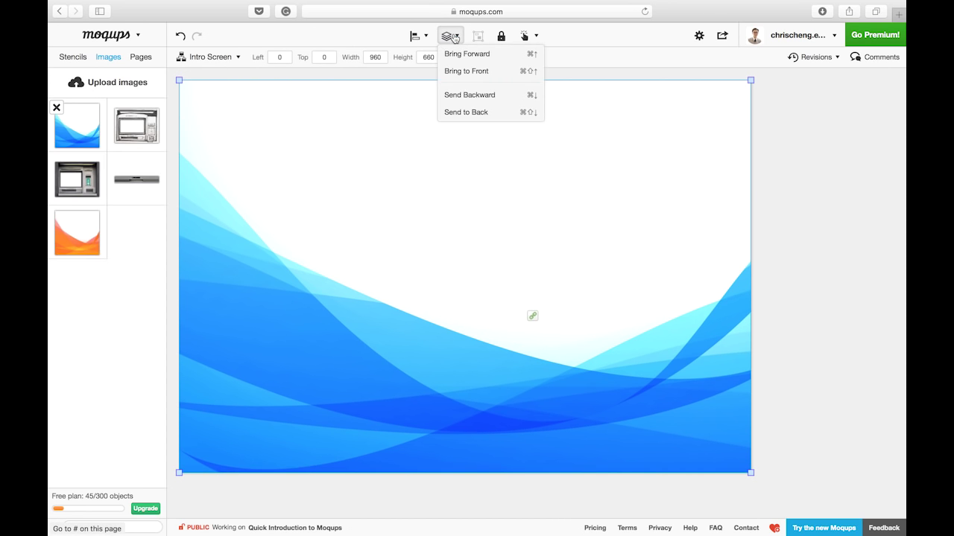
click(461, 112)
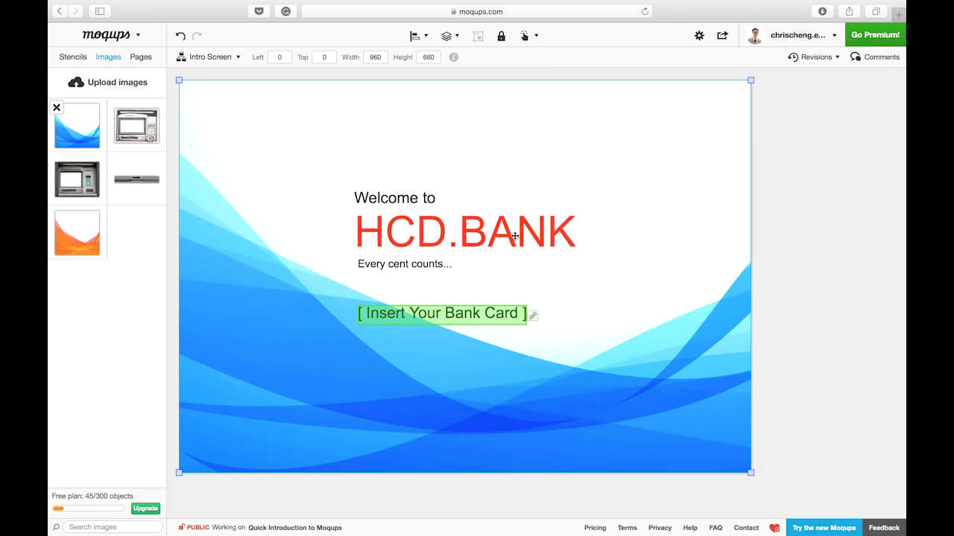
click(855, 274)
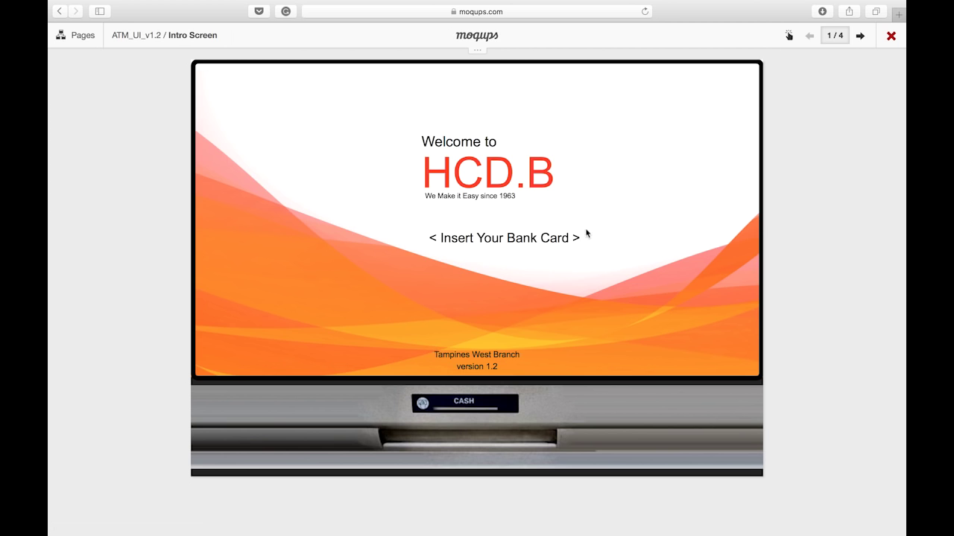
click(543, 240)
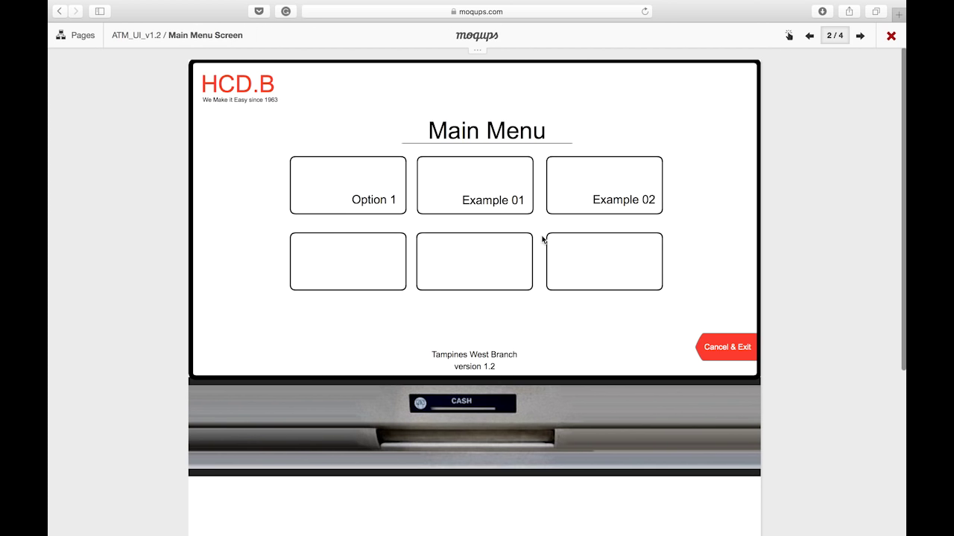
click(507, 208)
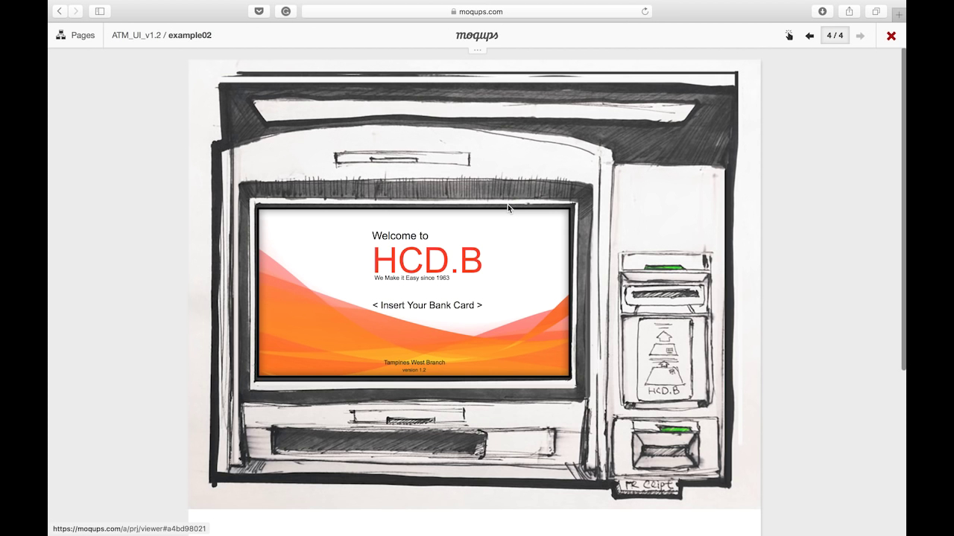
click(456, 305)
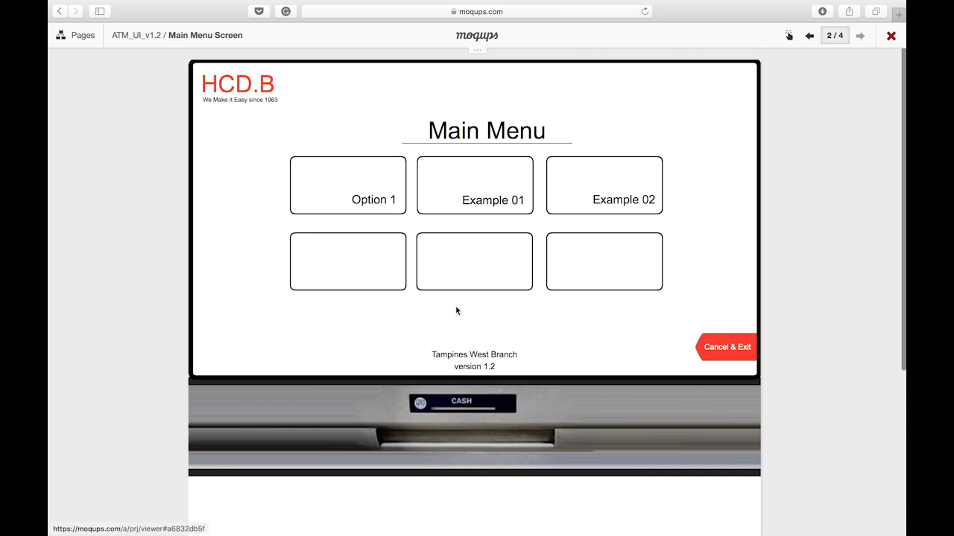
click(621, 206)
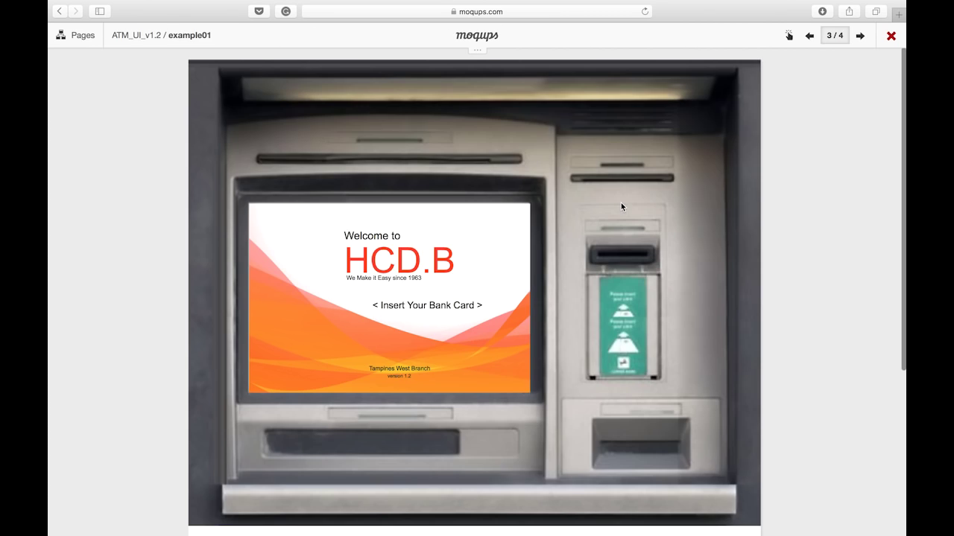
click(445, 309)
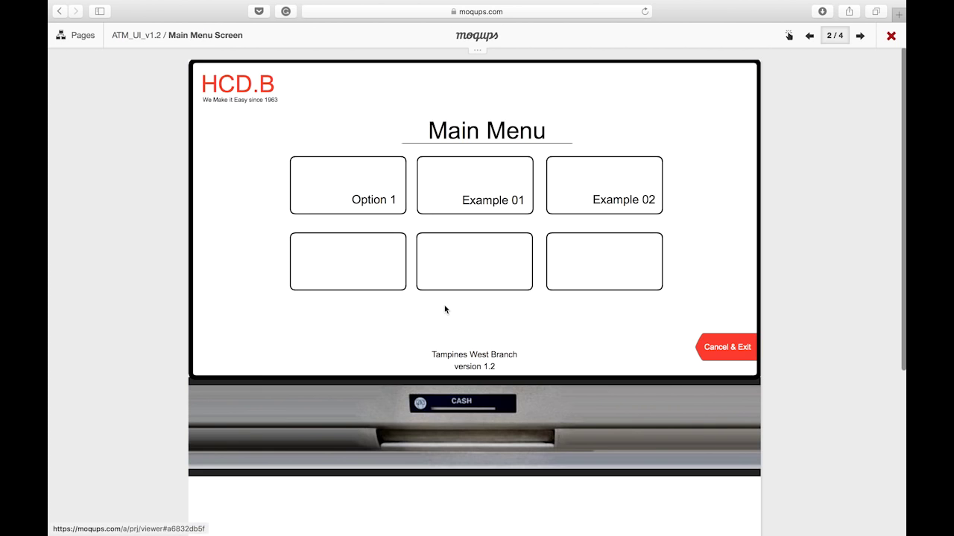
click(731, 345)
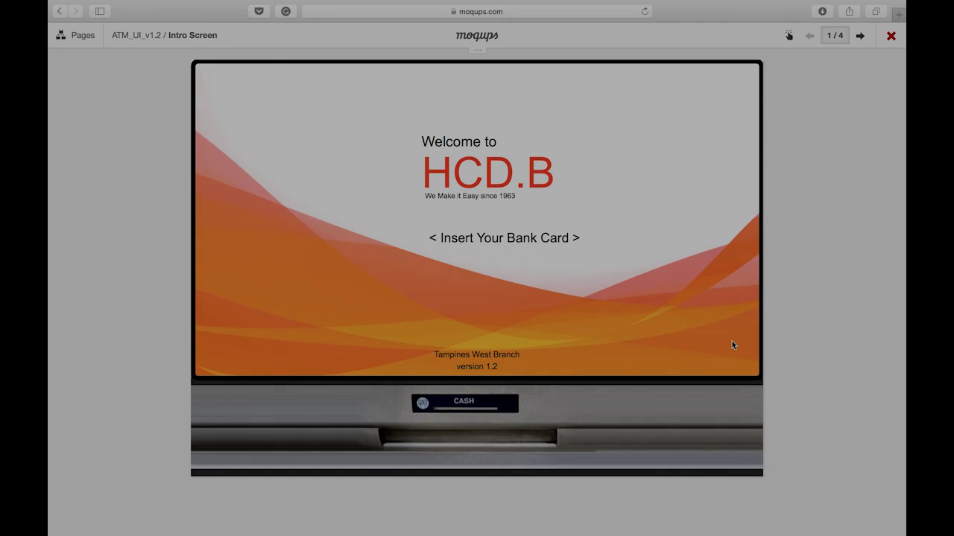